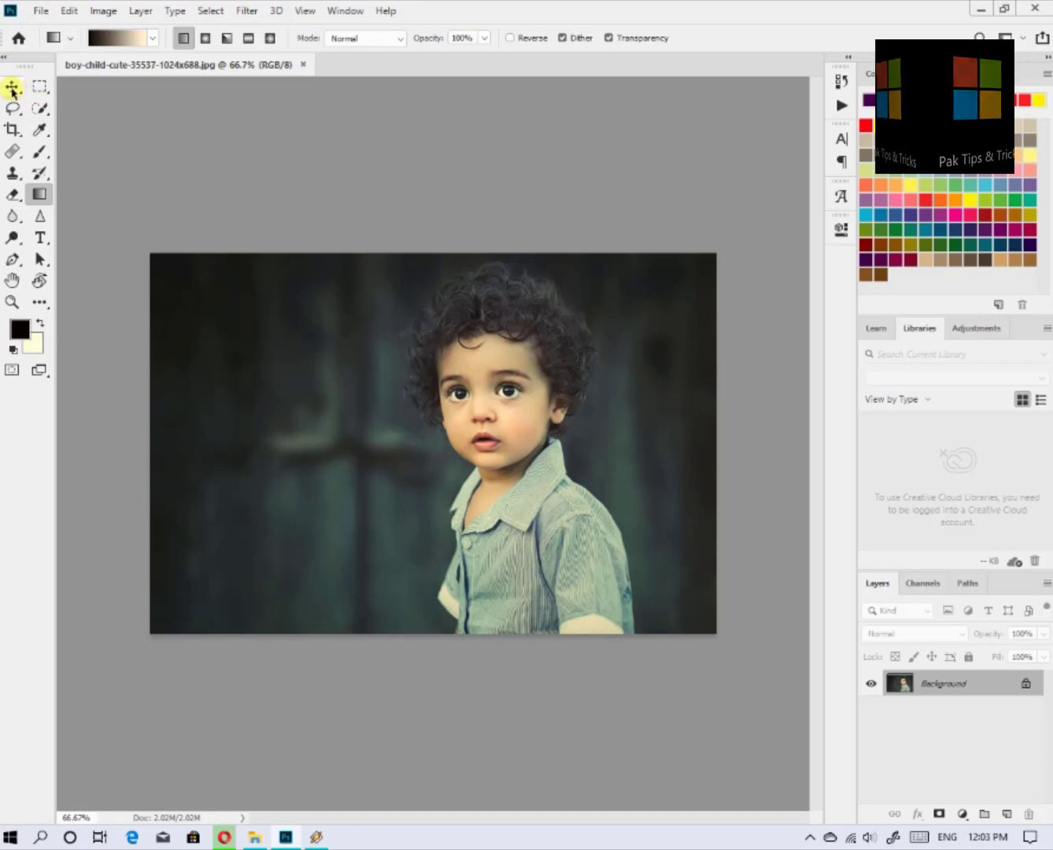
click(12, 87)
drag(169, 295, 244, 376)
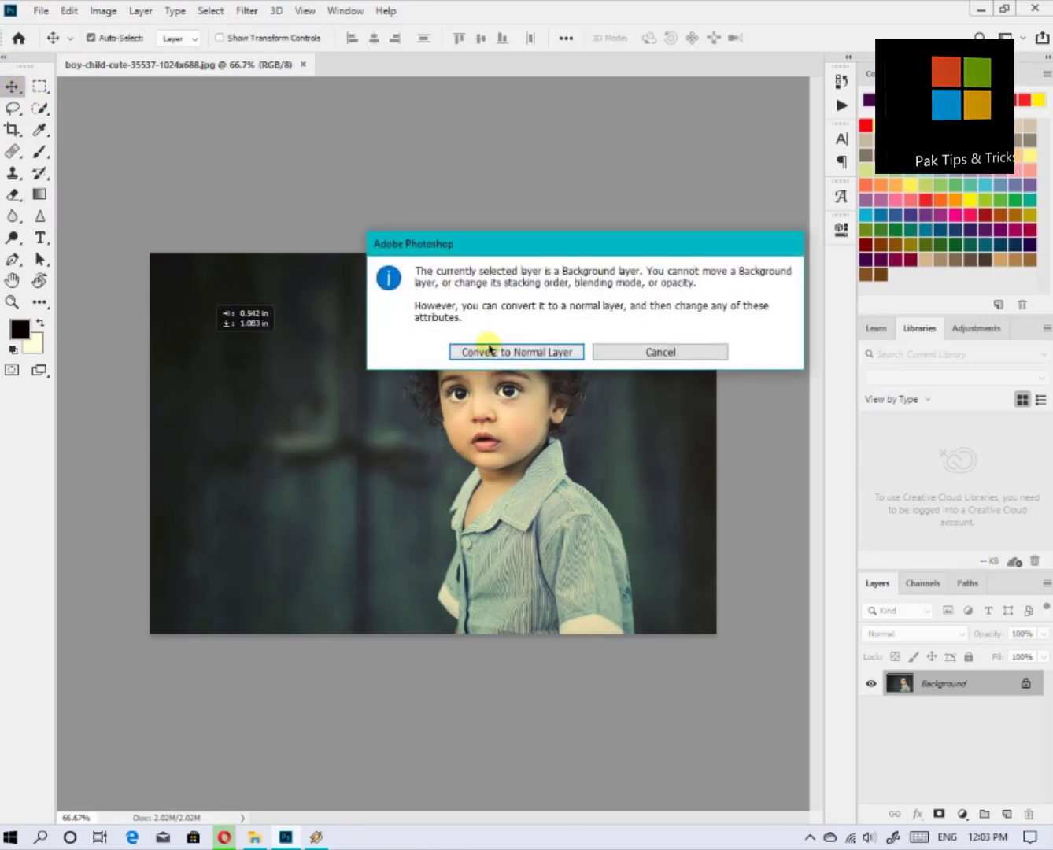
click(560, 353)
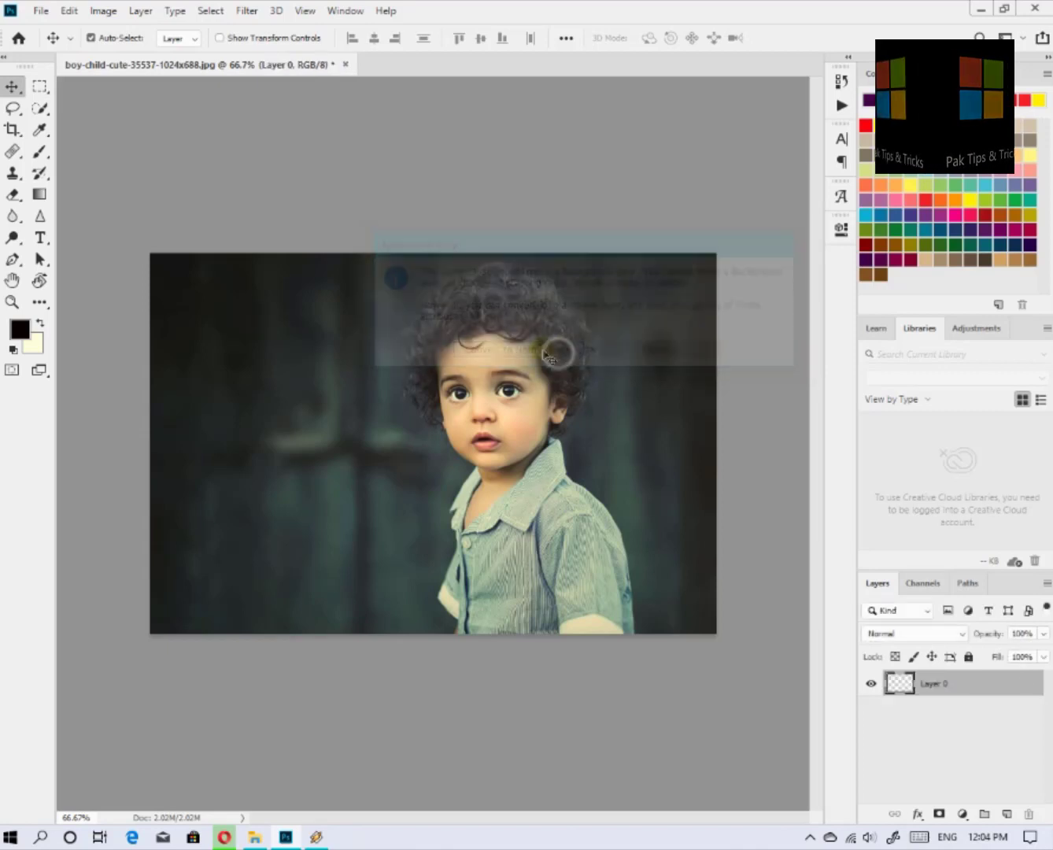
drag(504, 494, 495, 464)
key(ctrl+z)
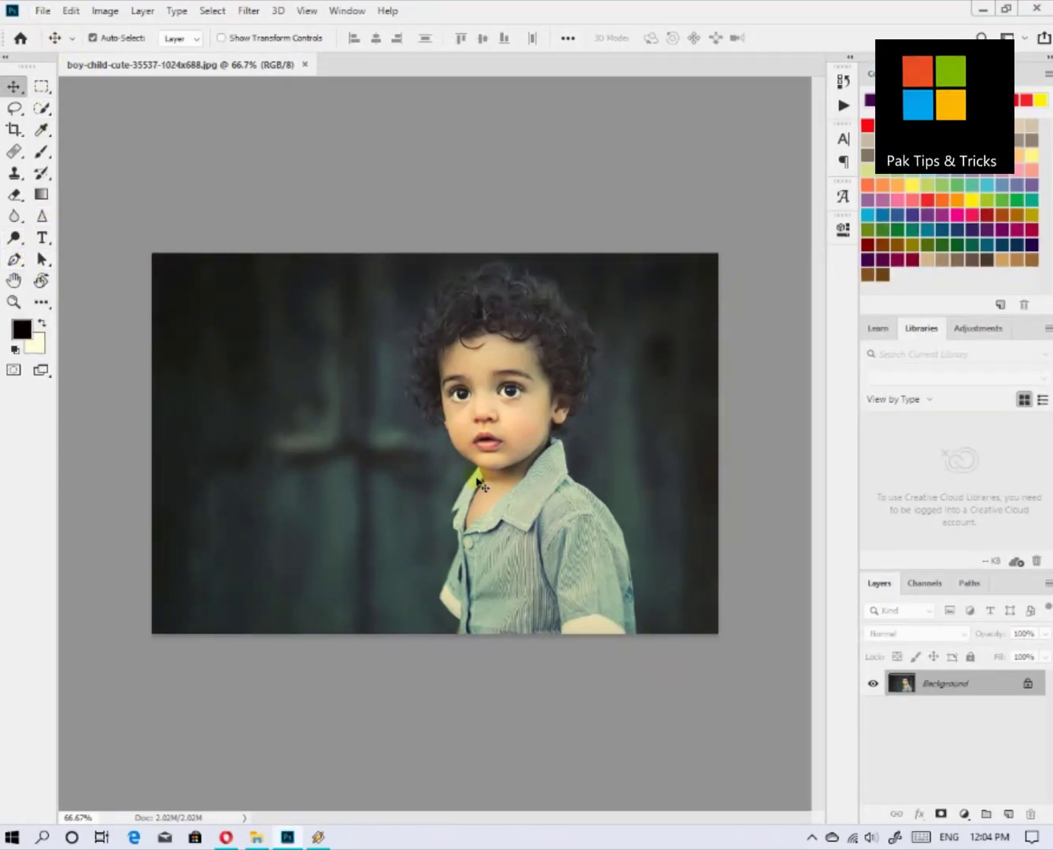
Add a Color Balance adjustment layer above the photo and set its Highlights Cyan–Red value to +45
click(964, 813)
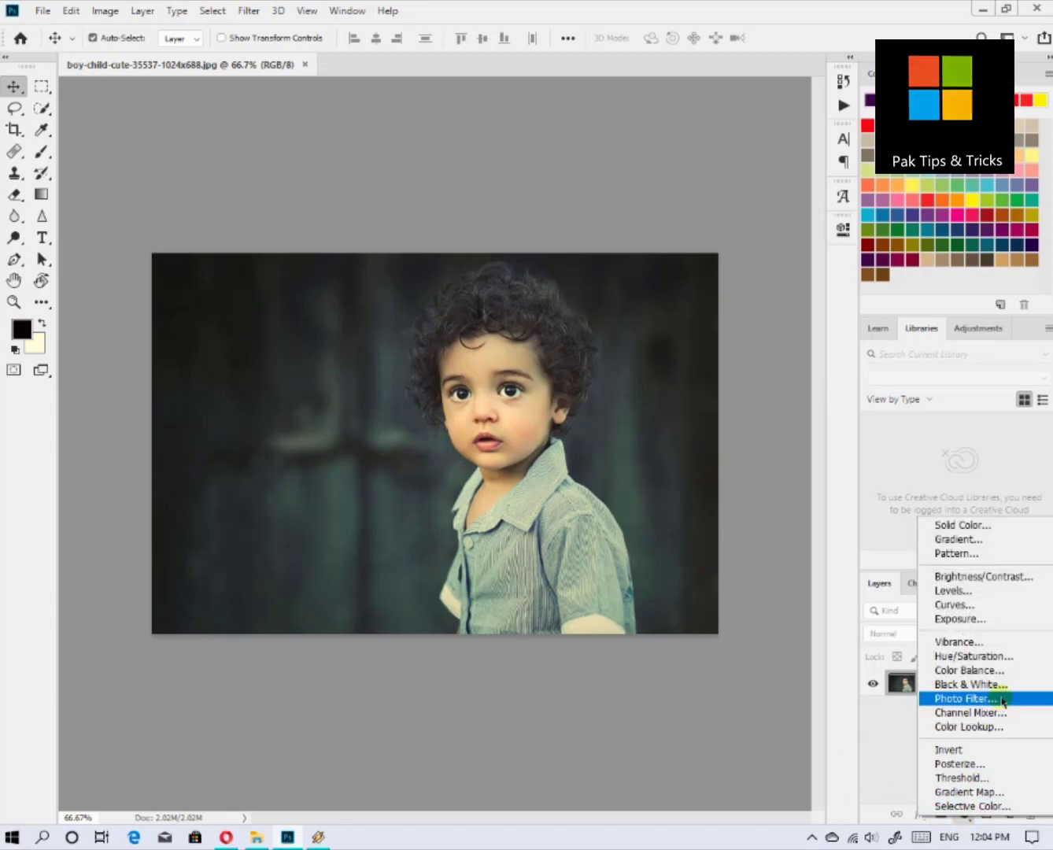
click(1001, 671)
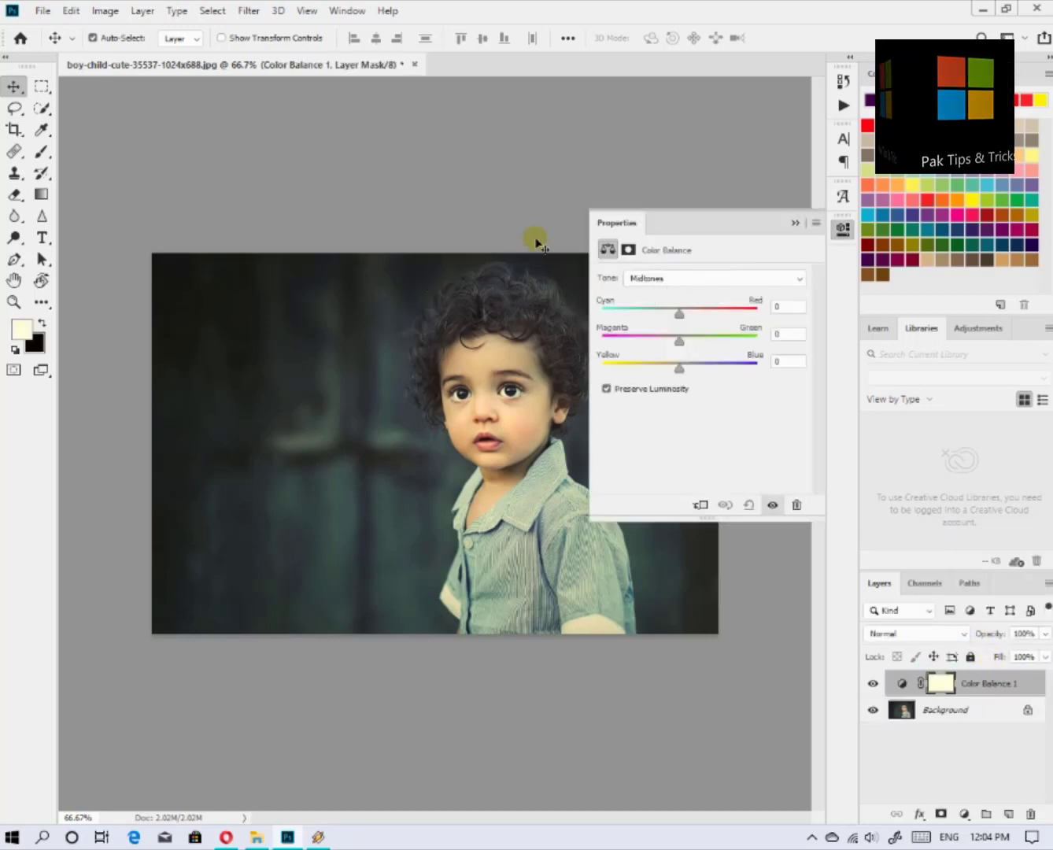
click(675, 279)
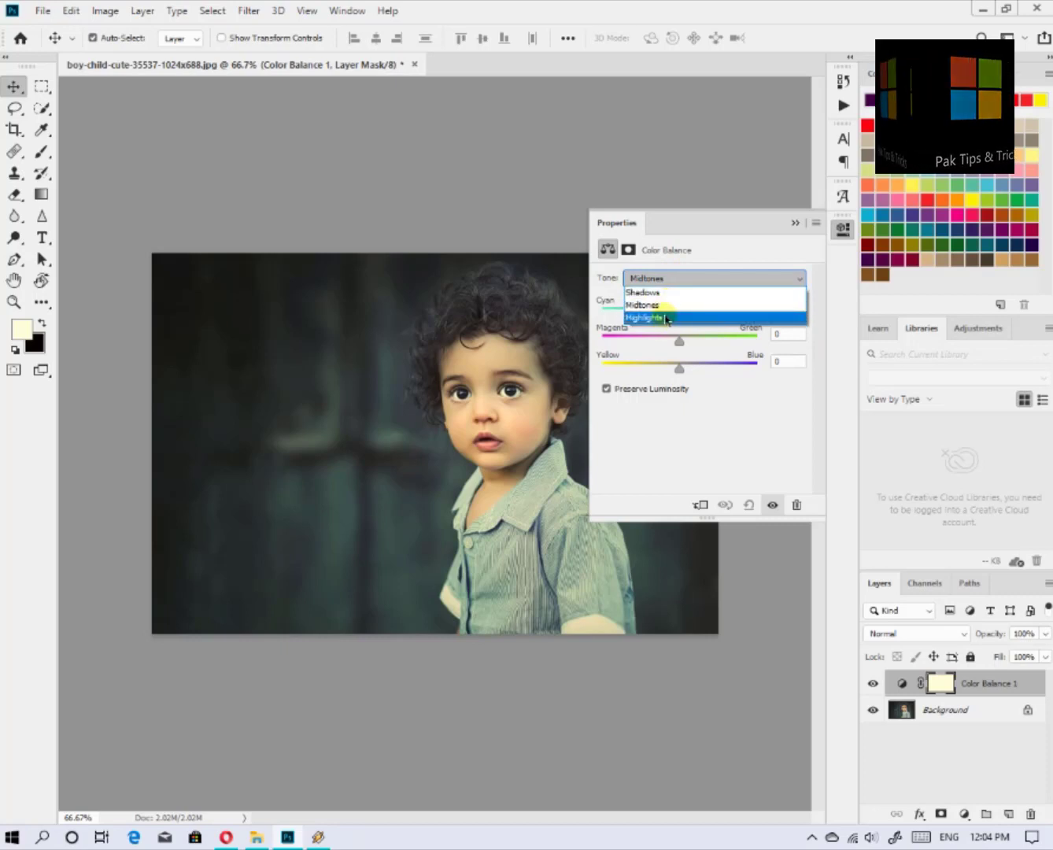
click(664, 317)
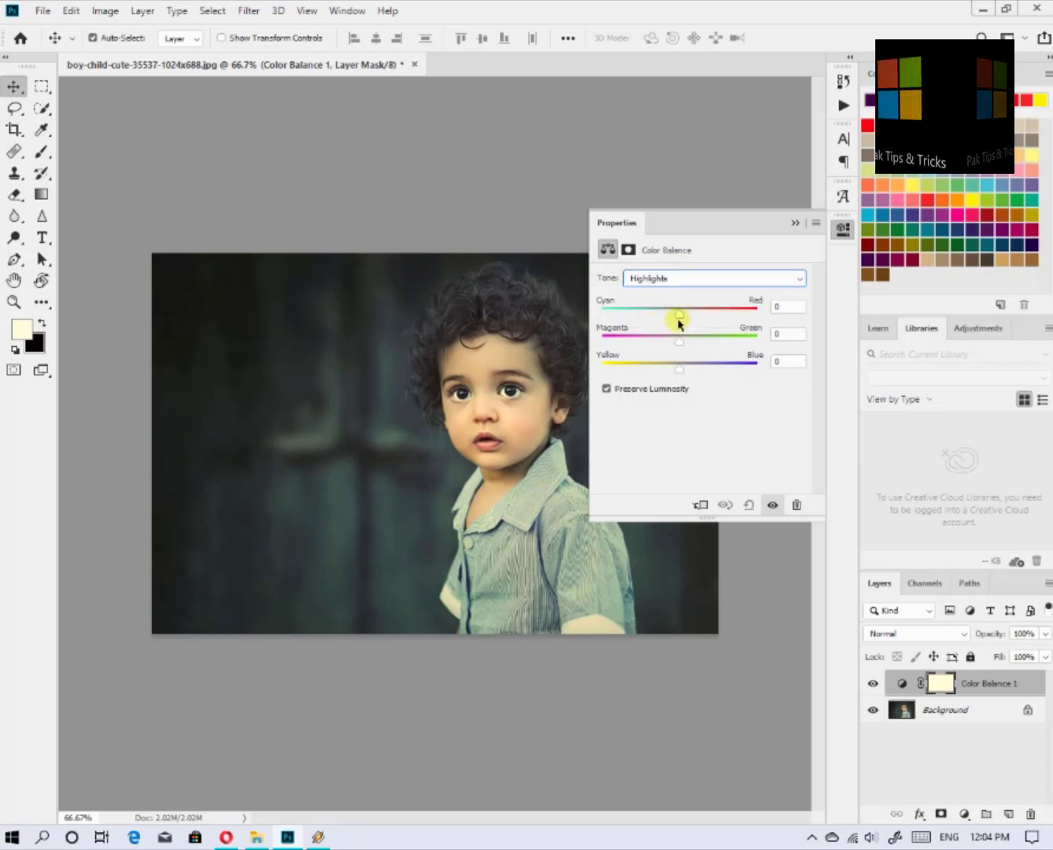
drag(679, 317, 737, 318)
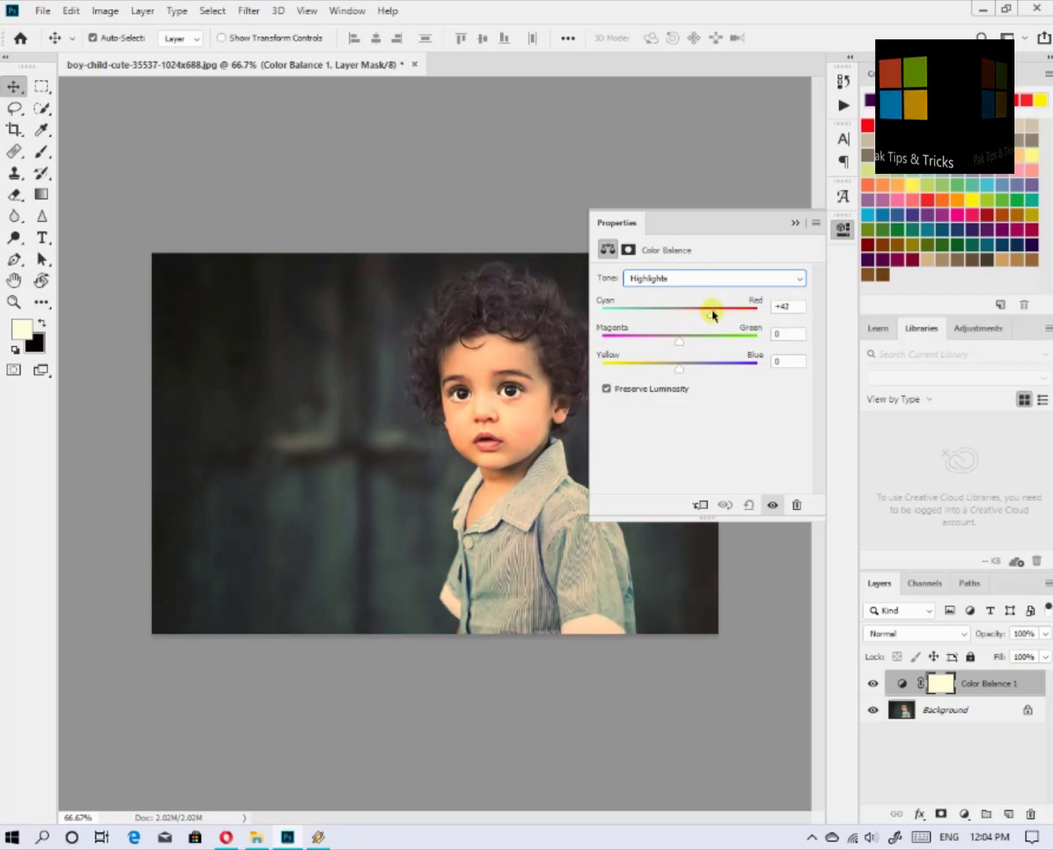
drag(713, 315, 711, 314)
click(800, 309)
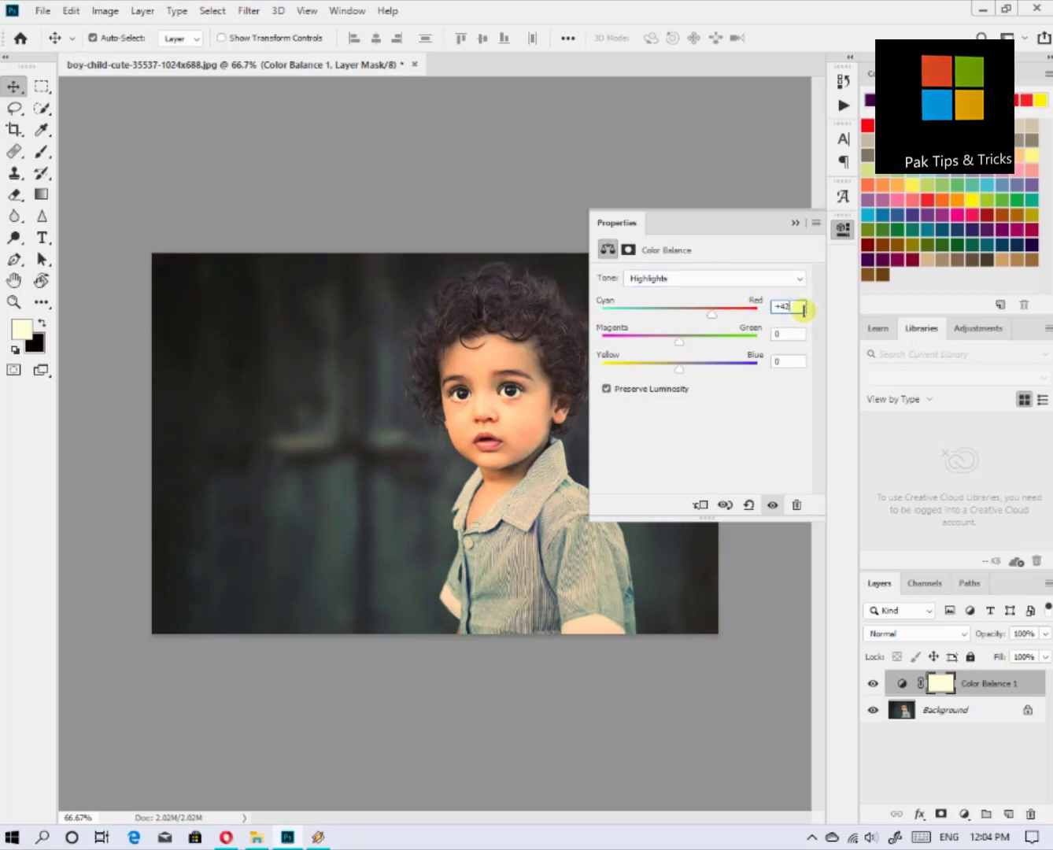
key(Up)
key(Up)
key(Up)
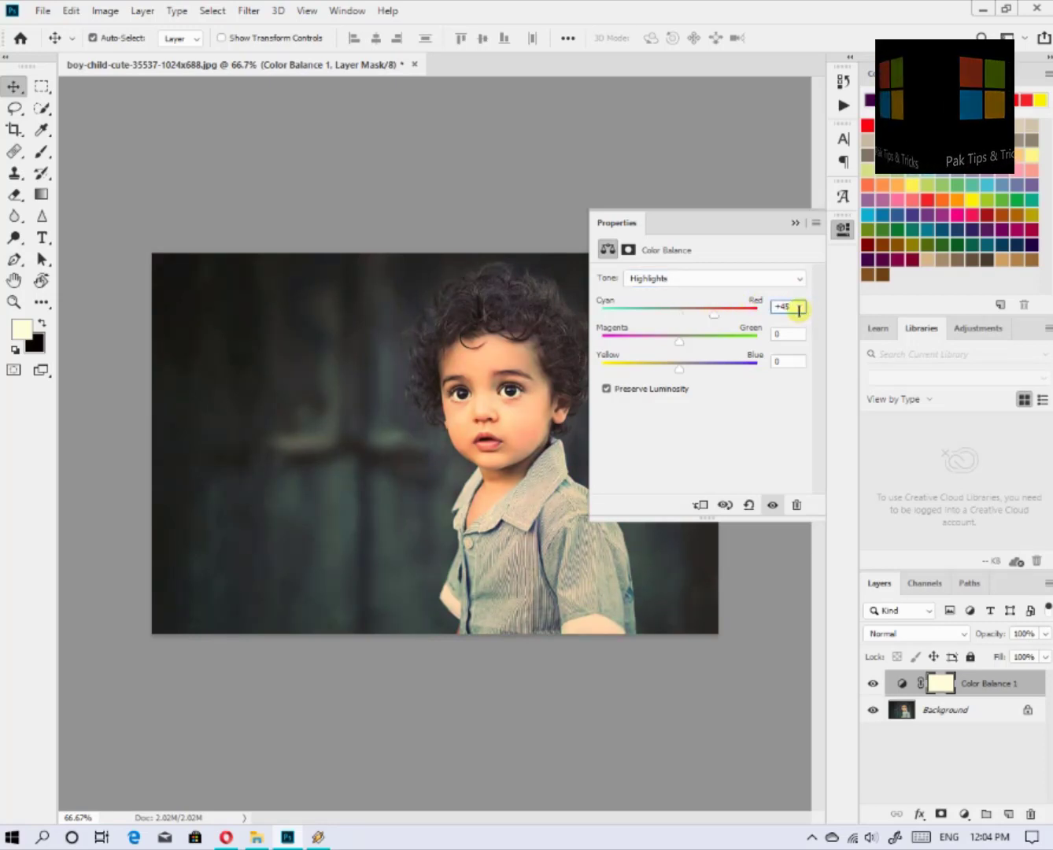
key(Return)
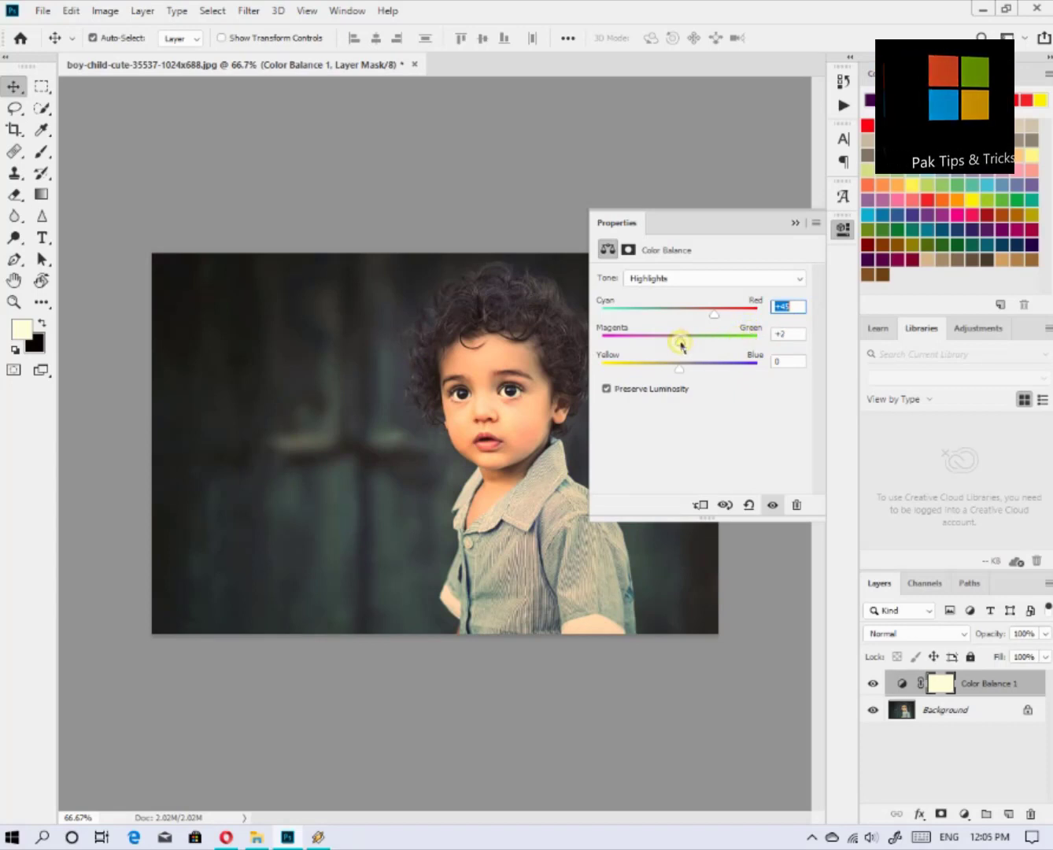
Set the Highlights Magenta–Green value to +30 and Yellow–Blue value to +50 in the Color Balance adjustment
drag(682, 344, 703, 351)
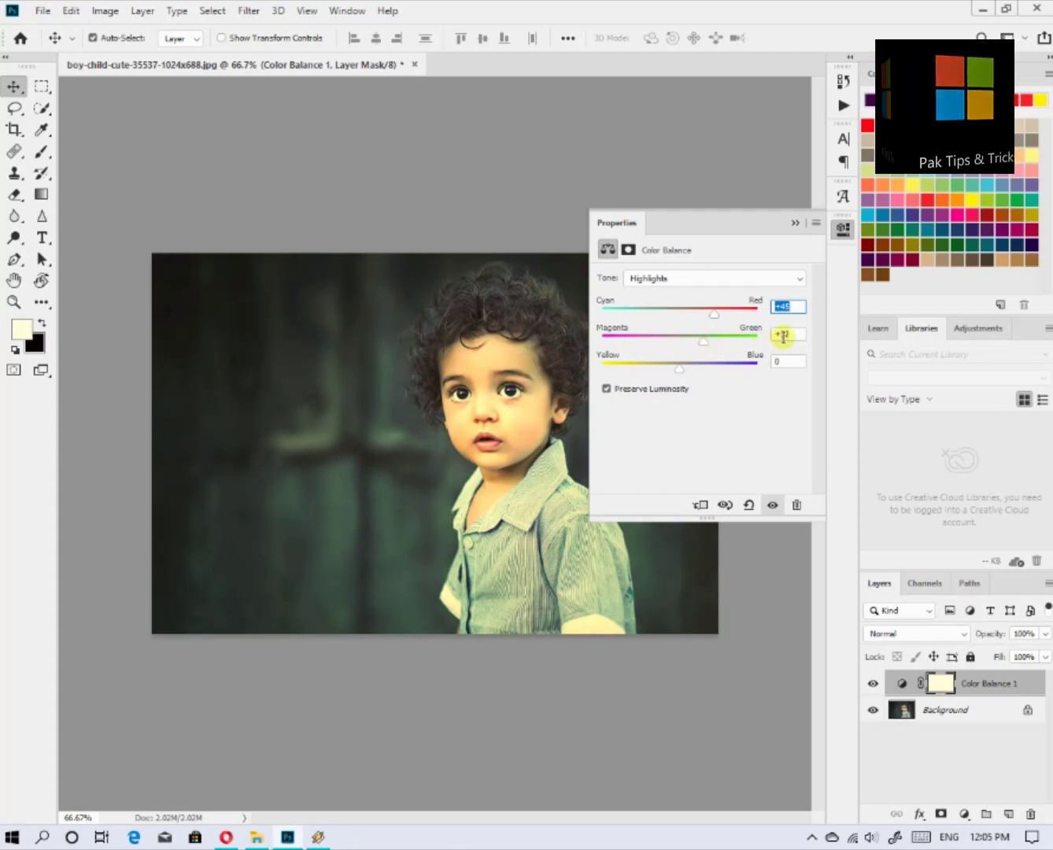
click(790, 334)
text(+30)
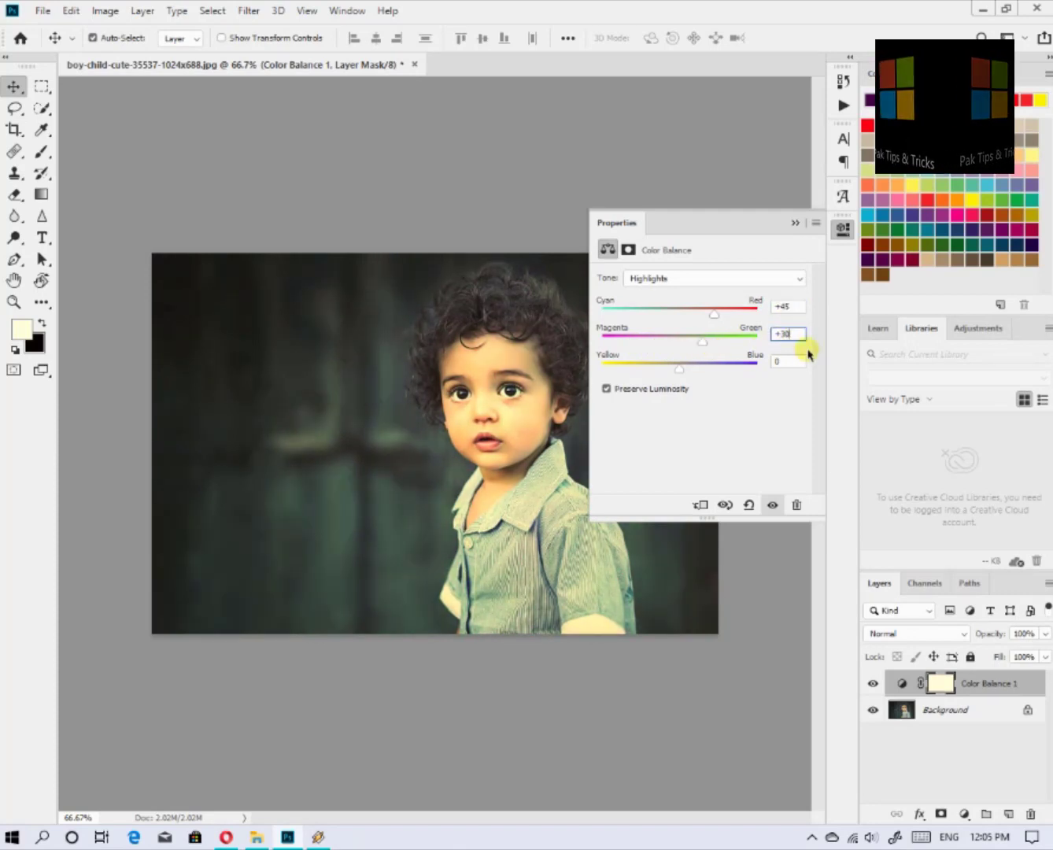
key(Return)
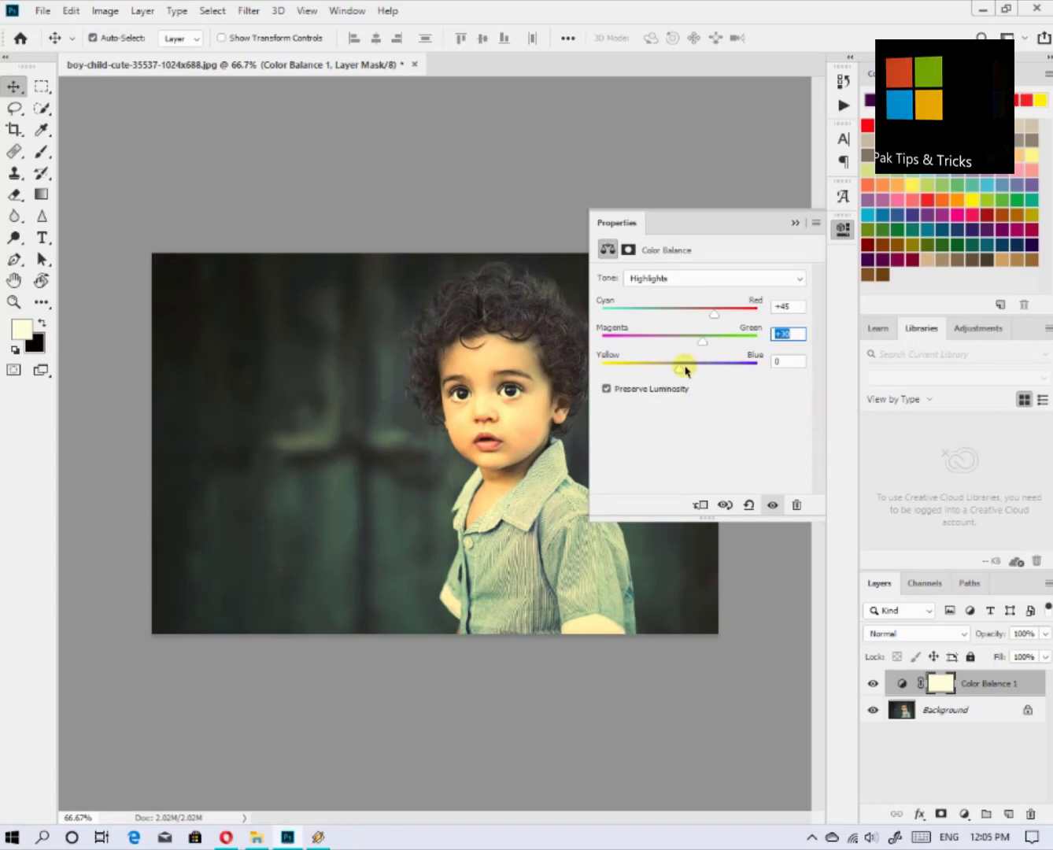
drag(681, 370, 719, 381)
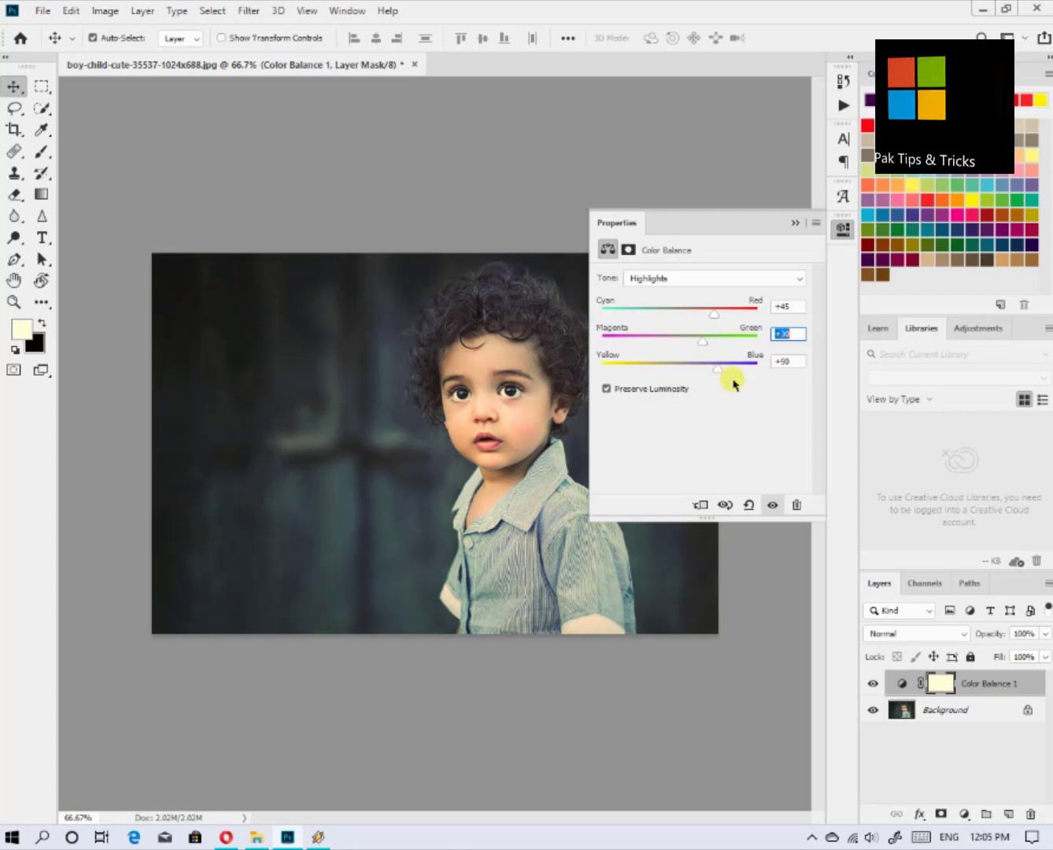
click(650, 278)
click(655, 299)
click(653, 281)
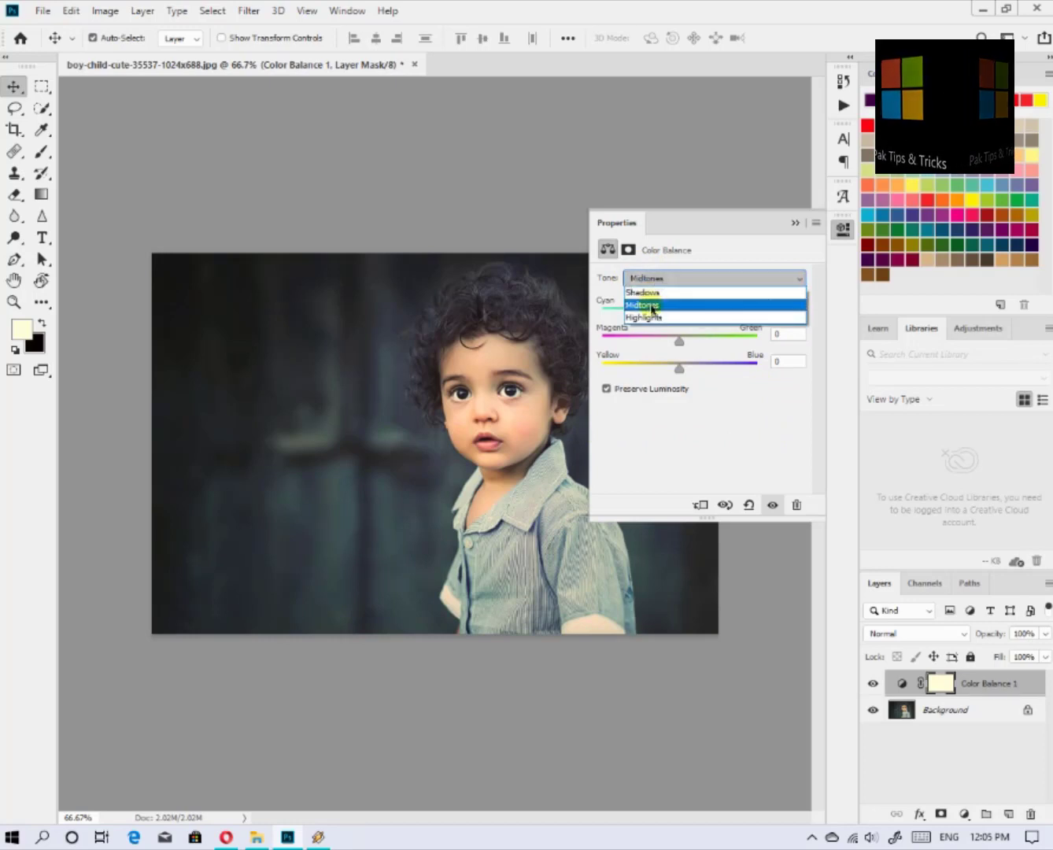
click(646, 292)
click(656, 278)
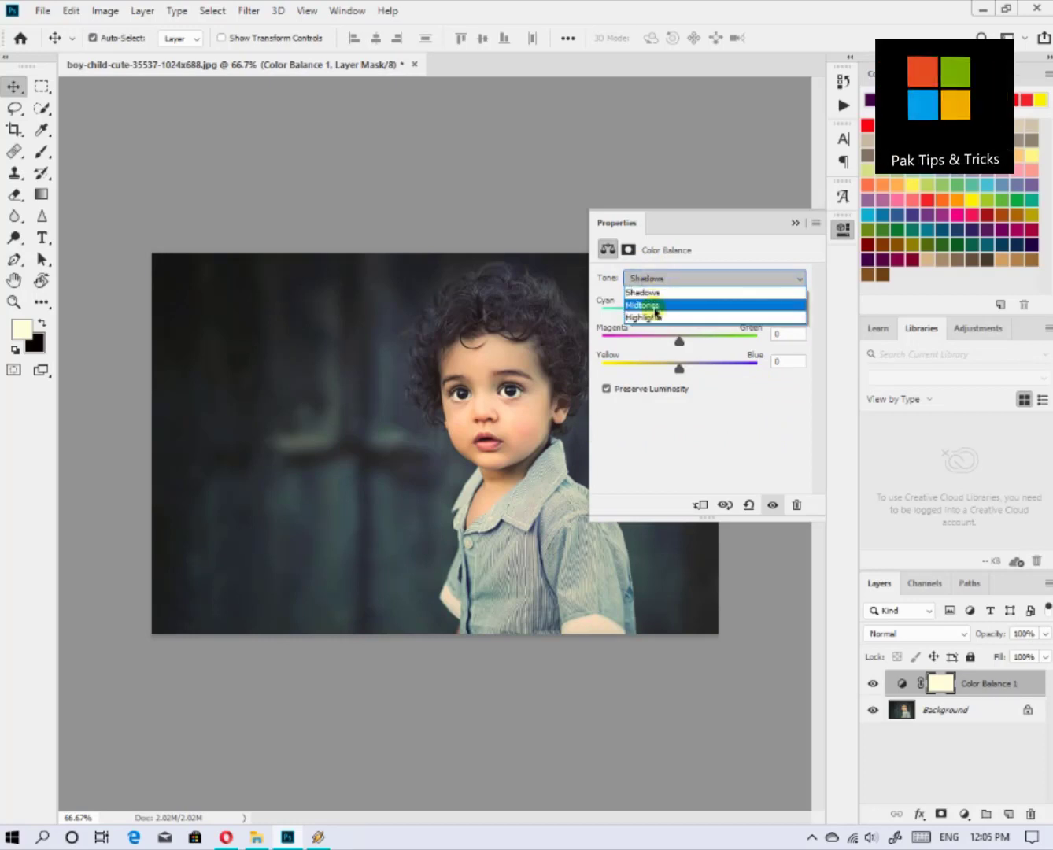
click(657, 318)
Set the Color Balance Midtones to Cyan–Red -25, Magenta–Green -25 and Yellow–Blue -45
click(658, 280)
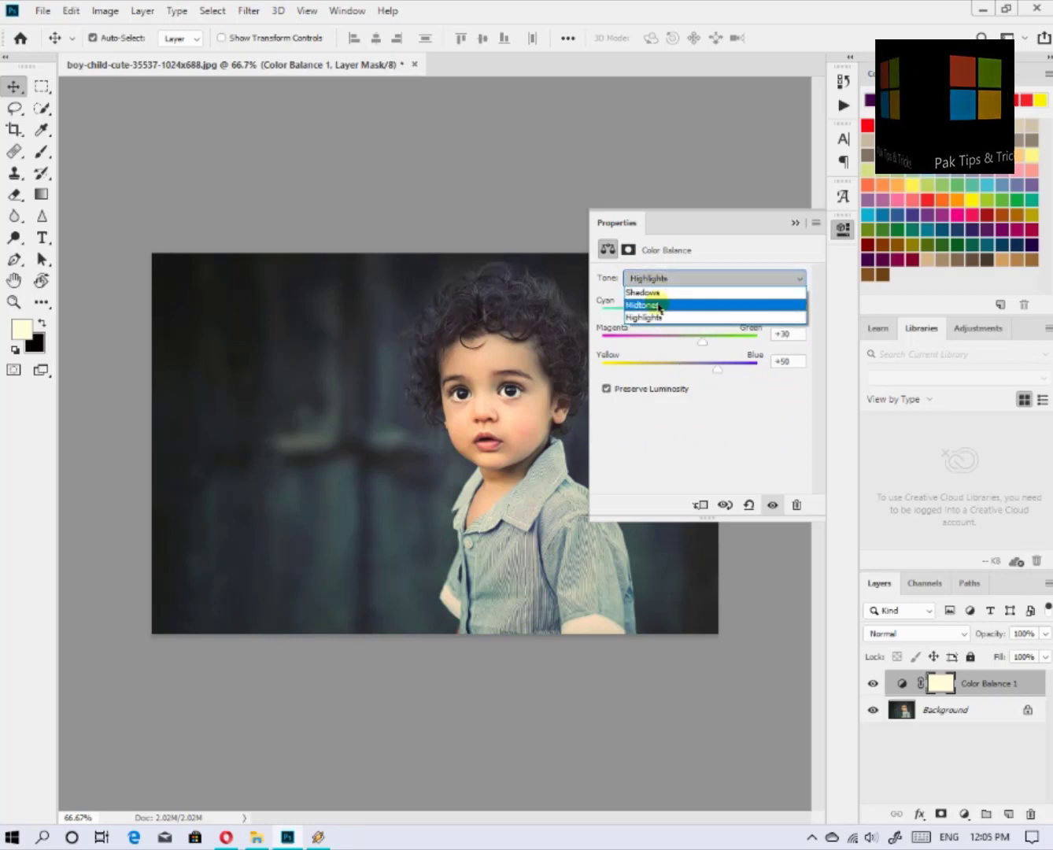
click(661, 303)
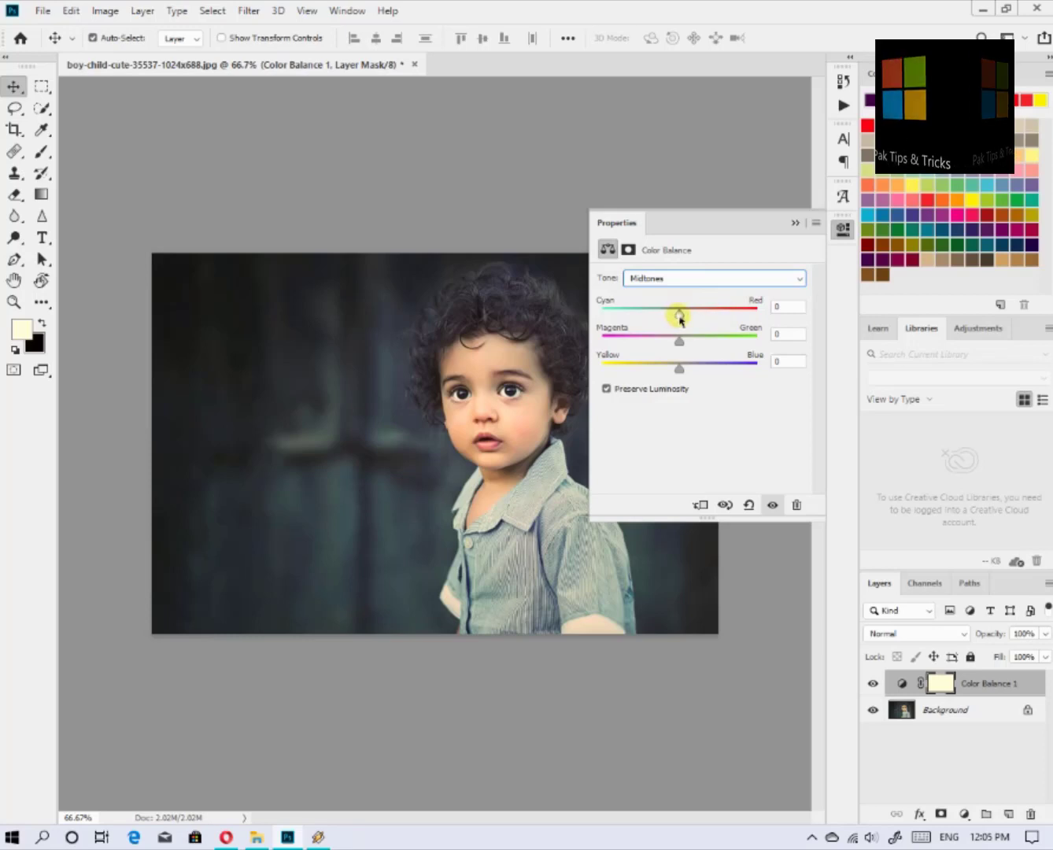
mouse_move(681, 319)
mouse_down()
mouse_move(734, 318)
mouse_move(636, 319)
mouse_move(661, 319)
mouse_up()
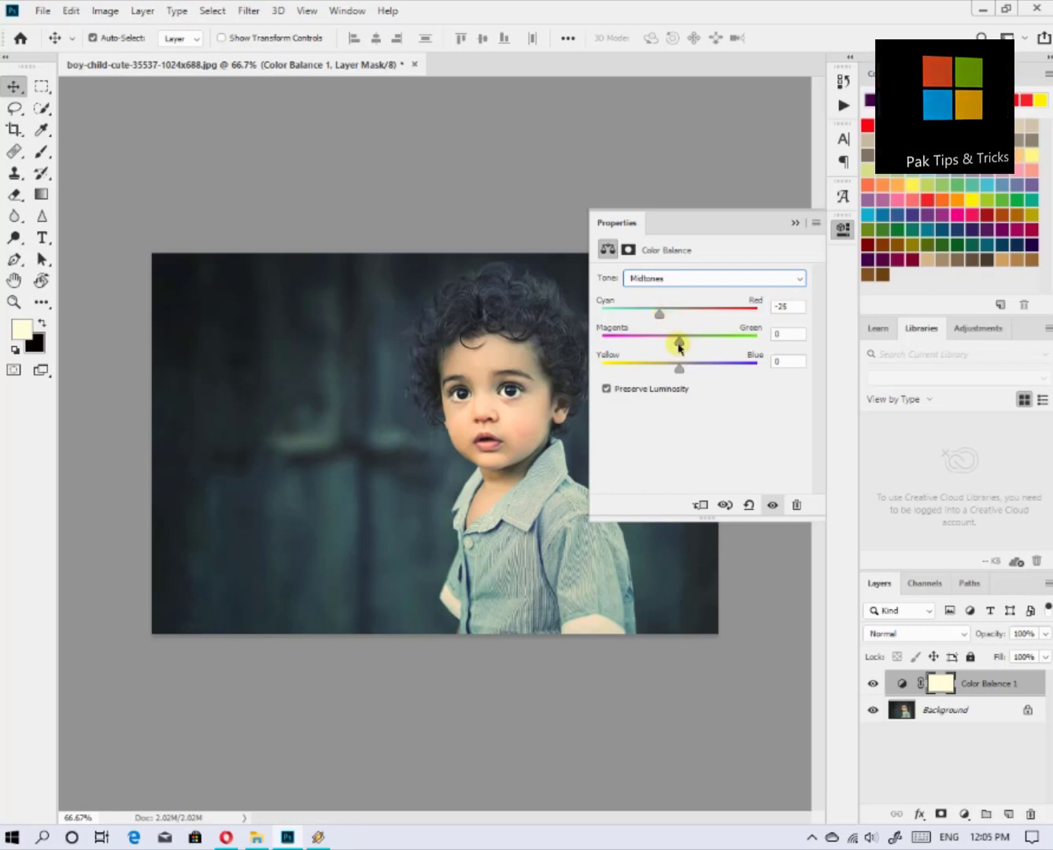
mouse_move(679, 347)
mouse_down()
mouse_move(665, 345)
mouse_move(703, 343)
mouse_move(668, 346)
mouse_up()
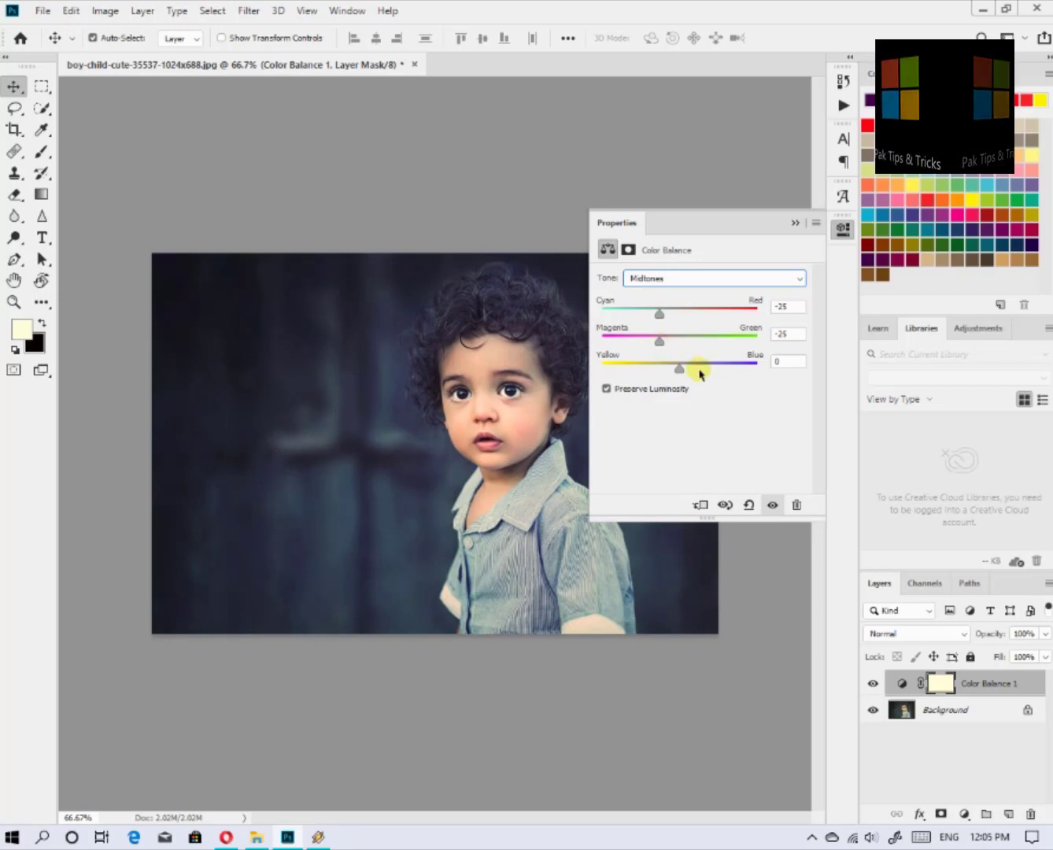
mouse_move(681, 369)
mouse_down()
mouse_move(657, 366)
mouse_move(719, 371)
mouse_move(697, 369)
mouse_up()
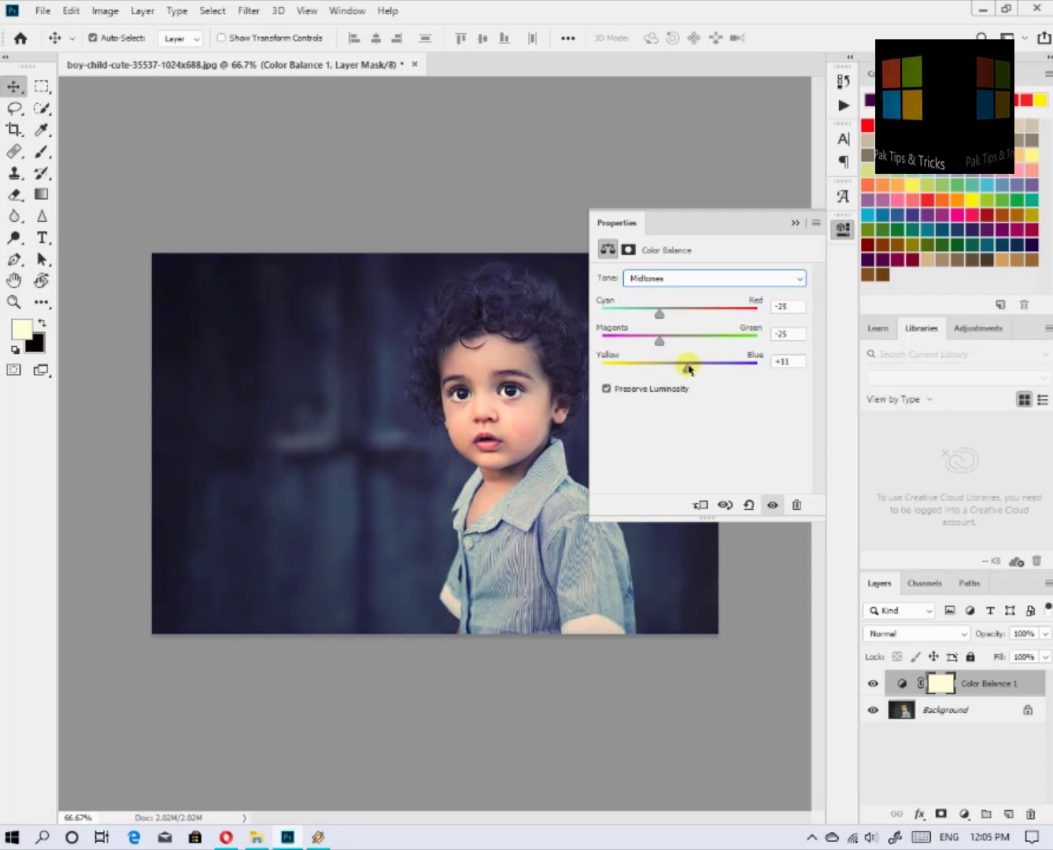
drag(688, 367, 651, 369)
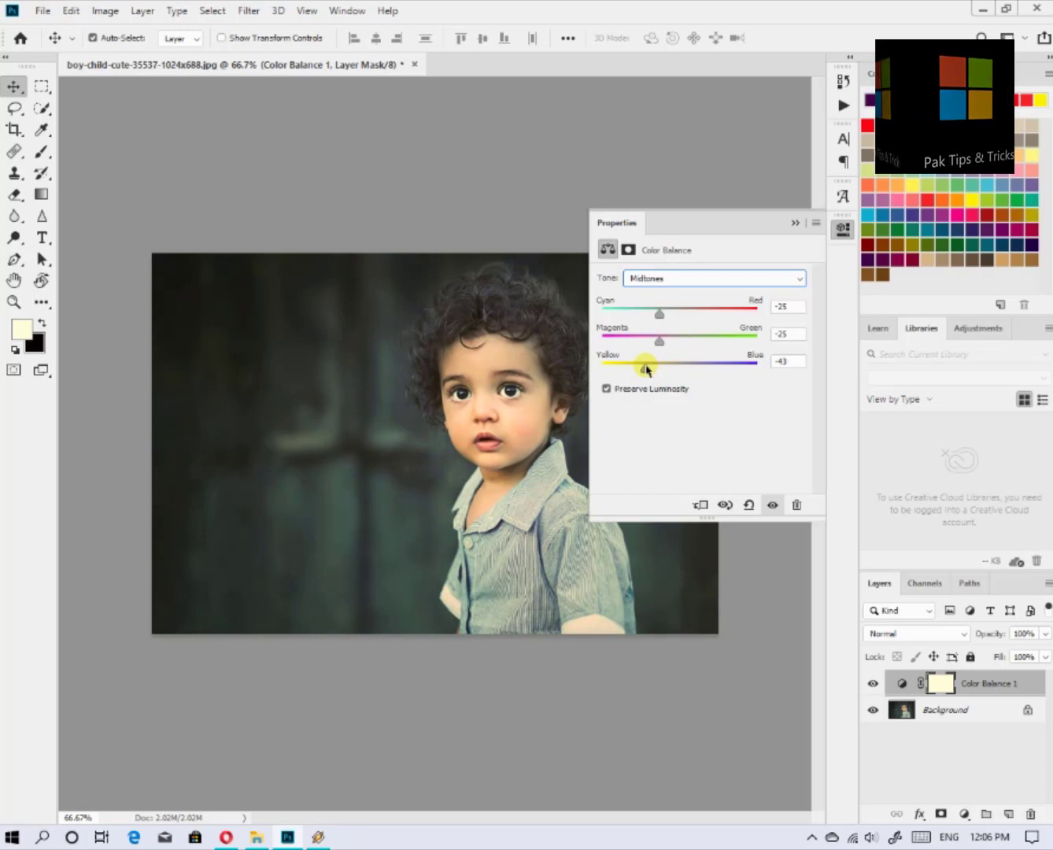
click(794, 360)
key(BackSpace)
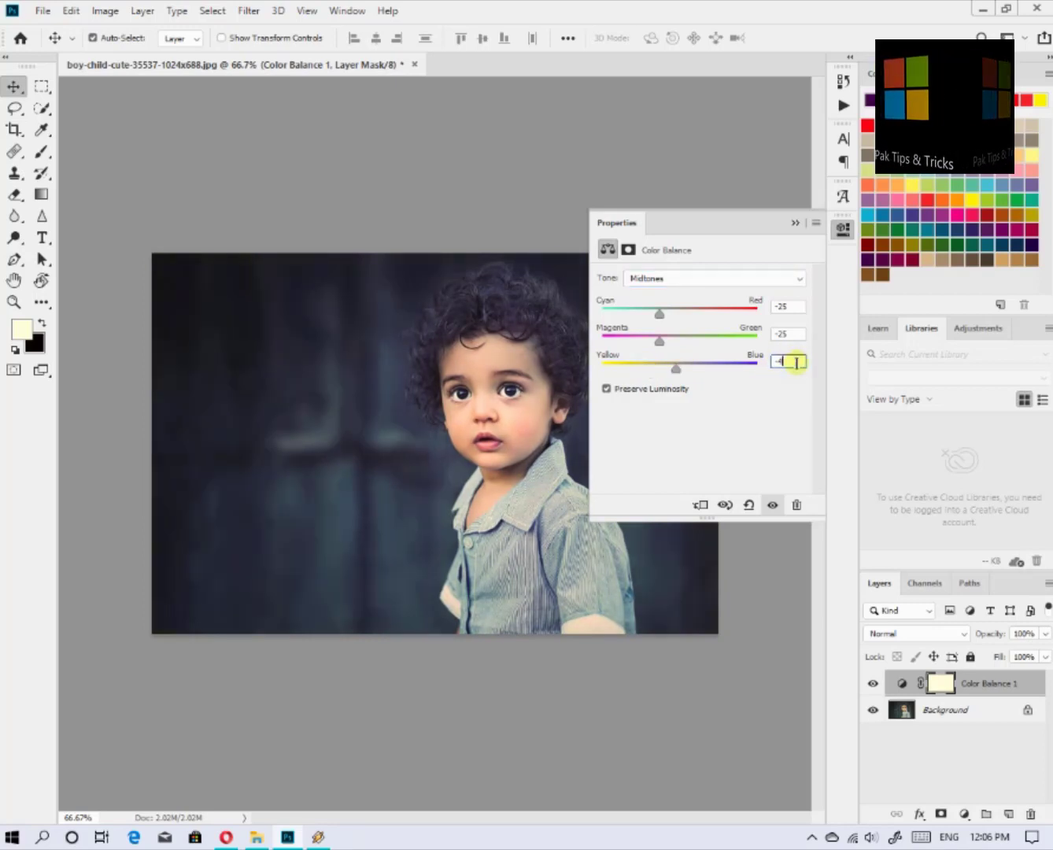
text(5)
key(Return)
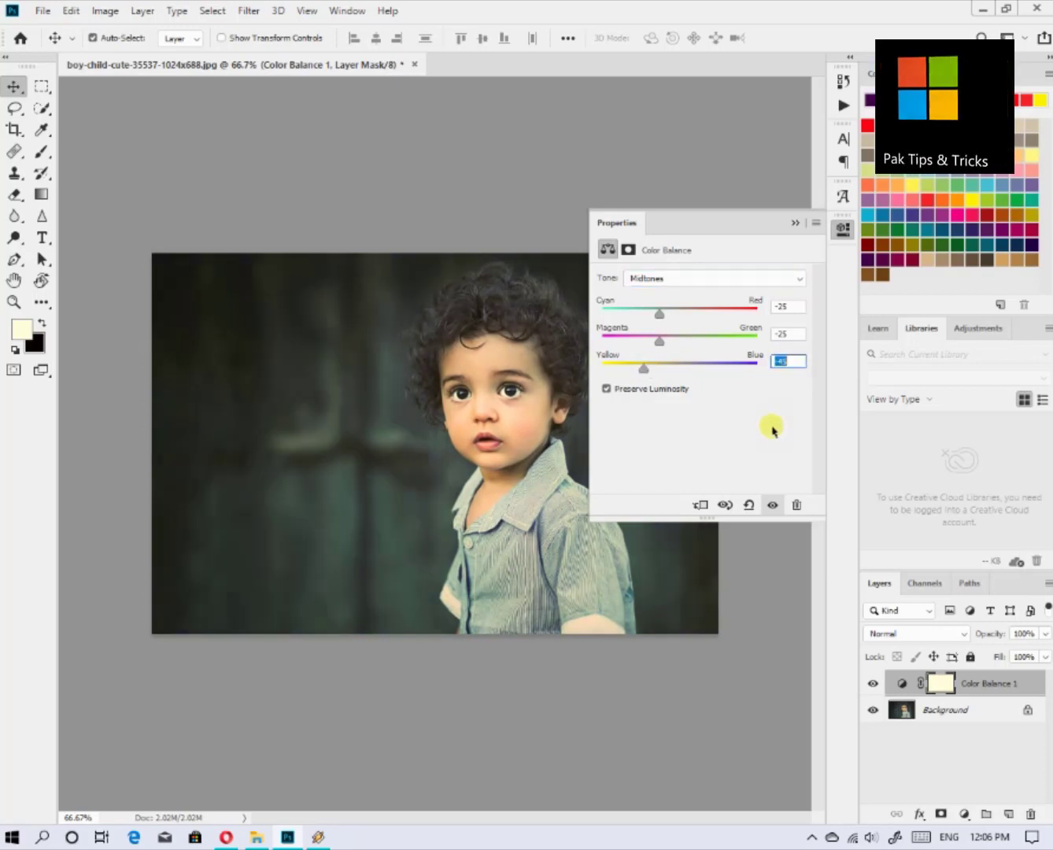
Set the Color Balance Shadows to Cyan–Red -35, Magenta–Green -10 and Yellow–Blue -6, then collapse the adjustment's properties
click(644, 277)
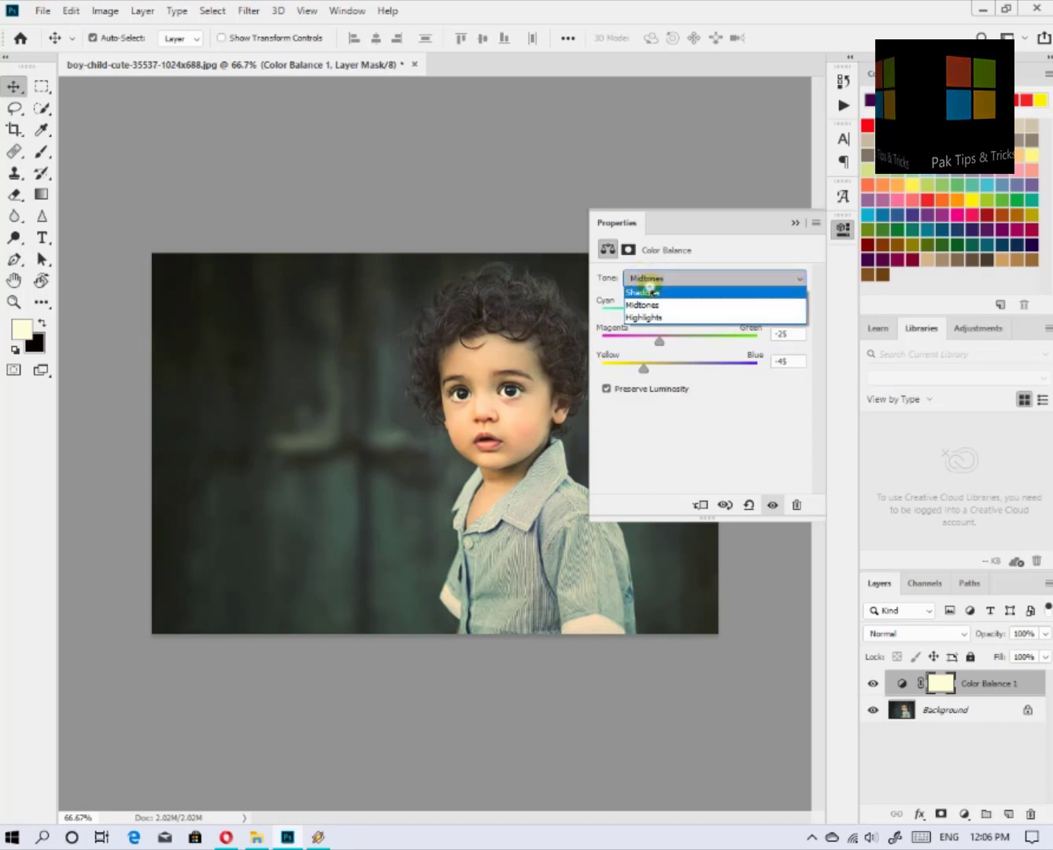
click(650, 292)
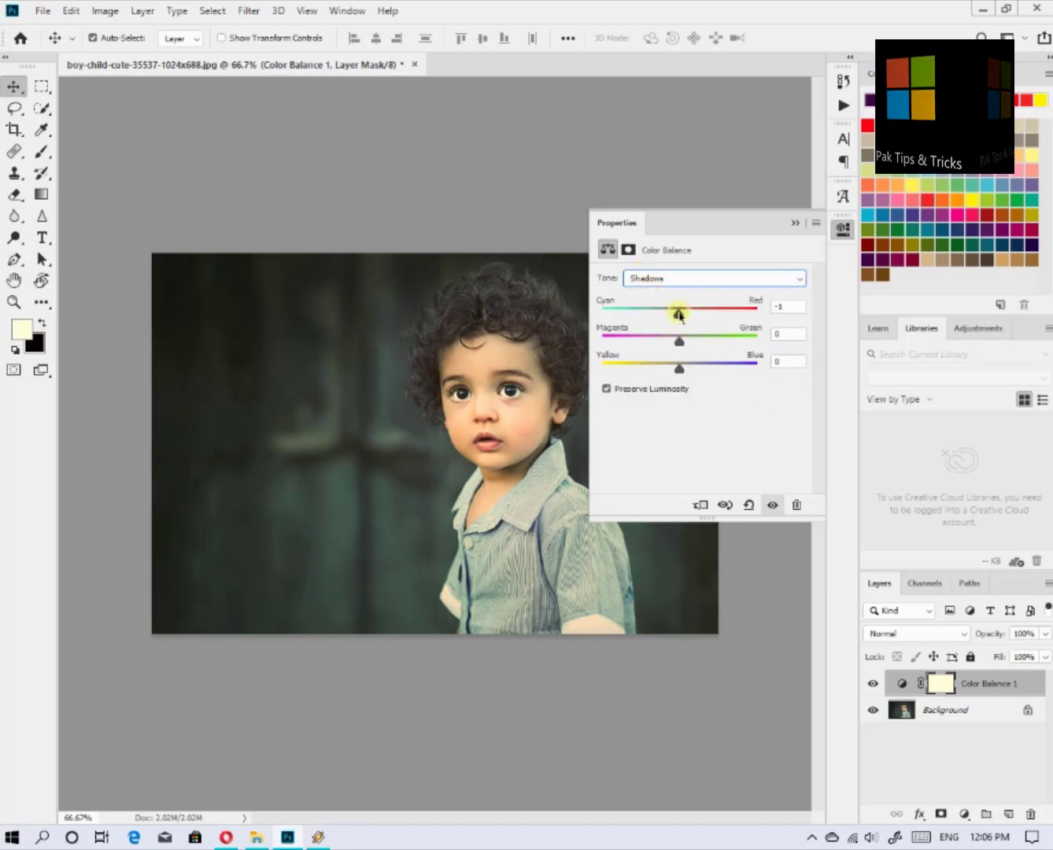
drag(678, 315, 651, 318)
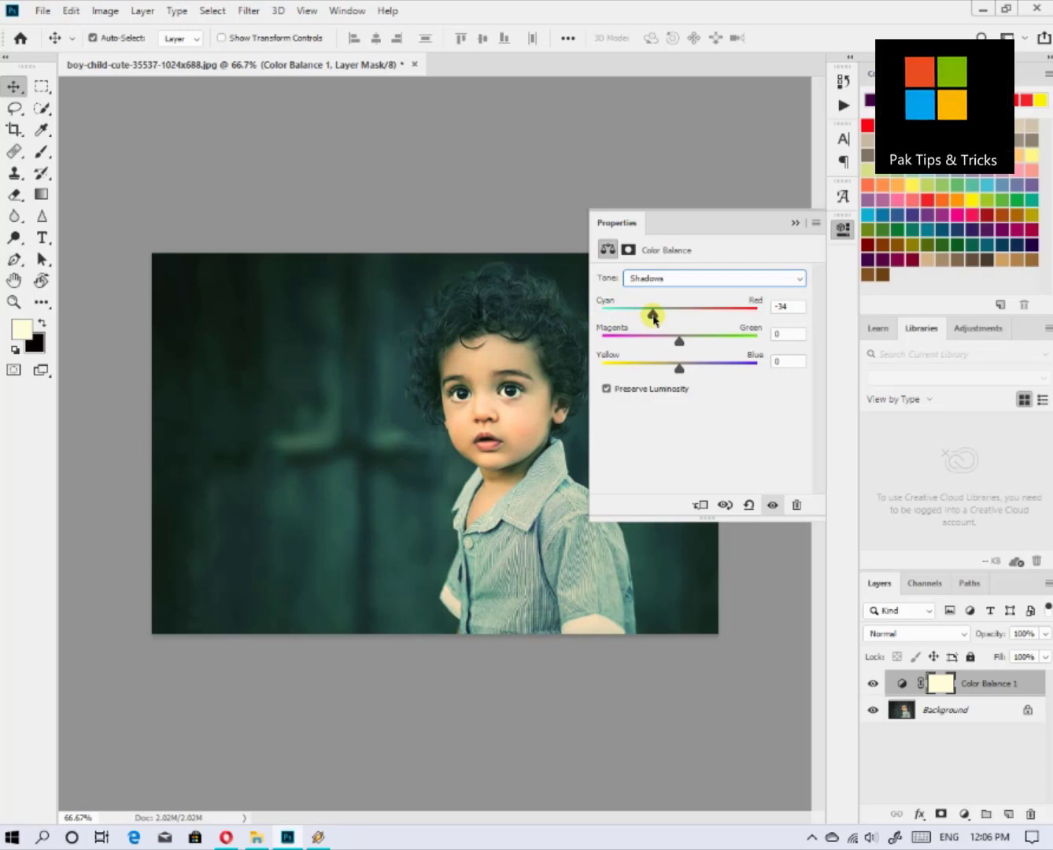
click(790, 307)
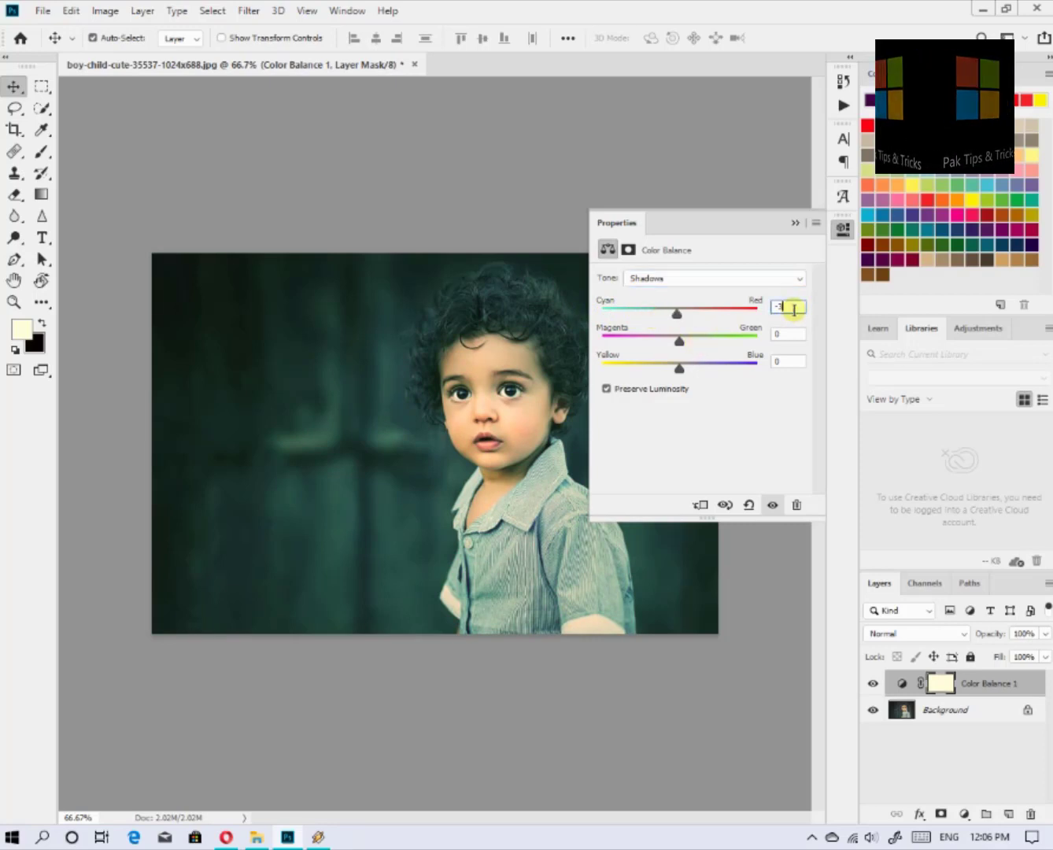
key(Down)
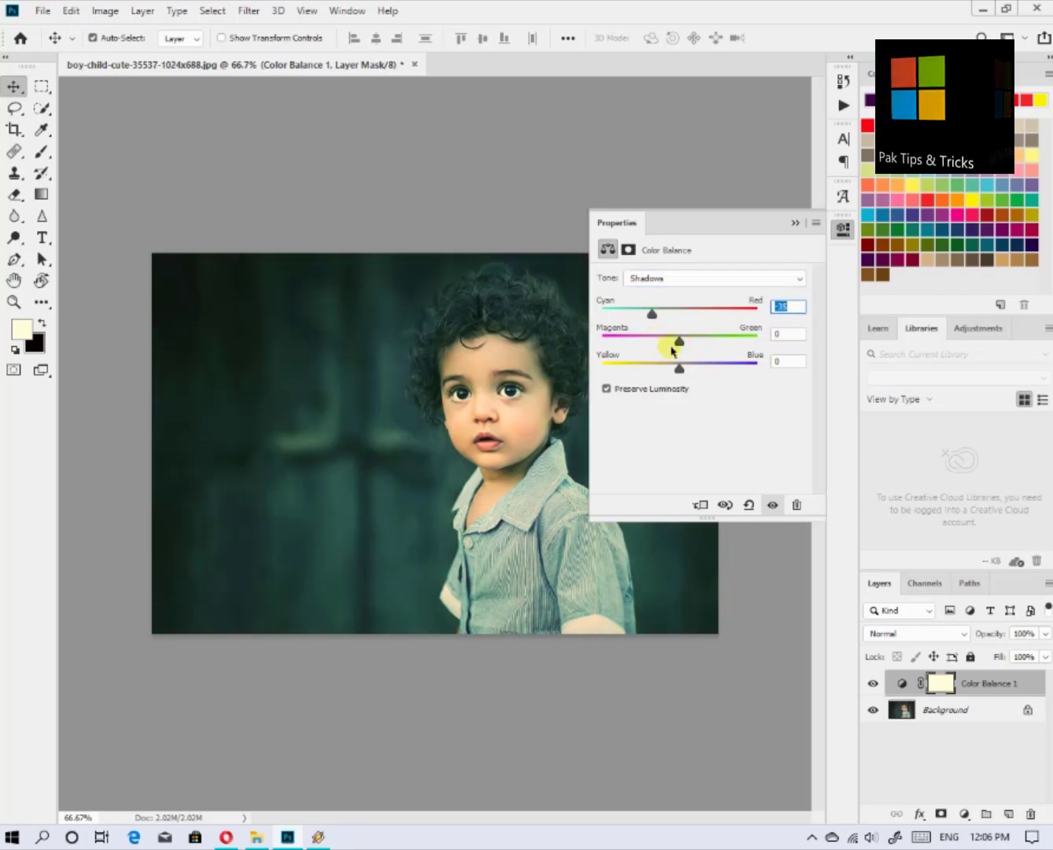
drag(680, 341, 676, 377)
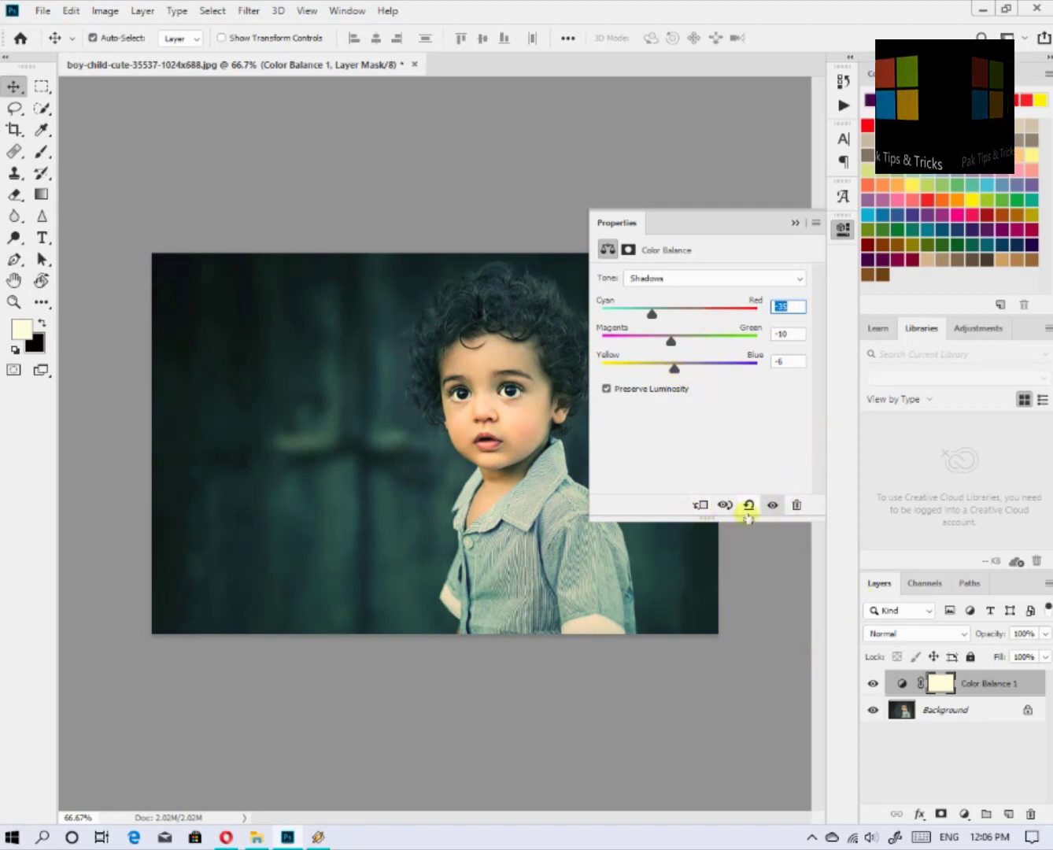
click(792, 223)
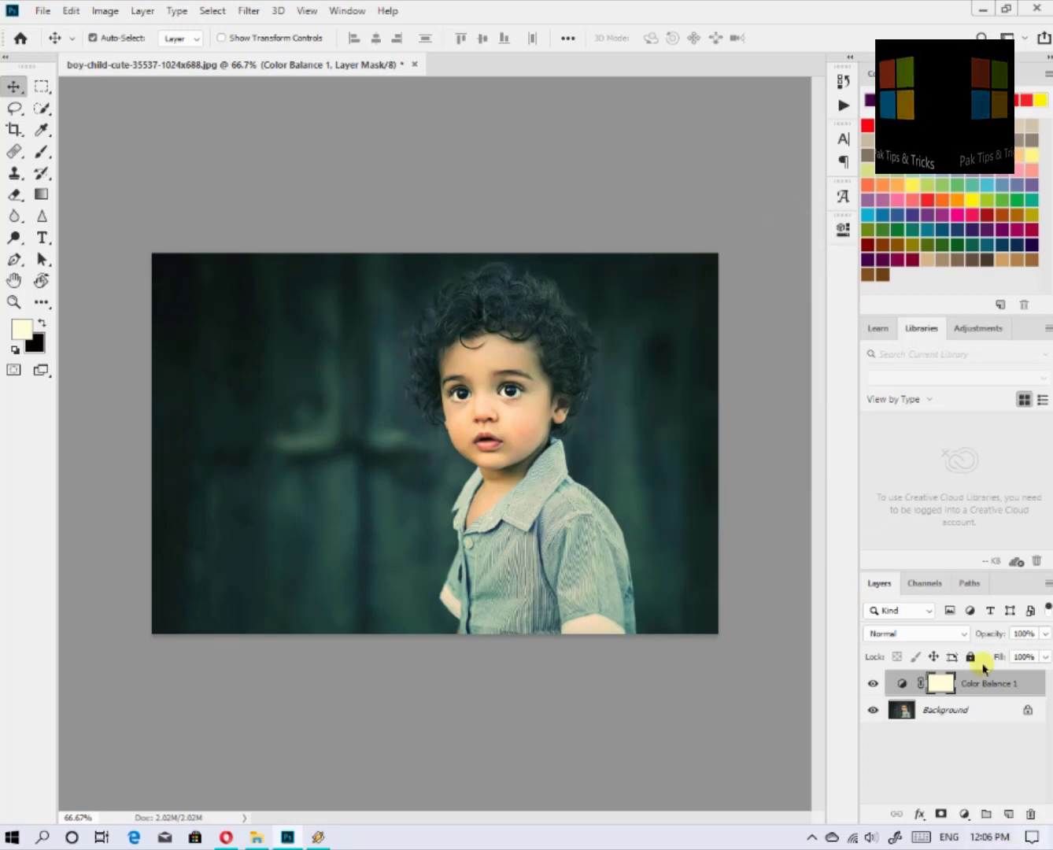
Compare the photo with and without the Color Balance adjustment by toggling that layer's visibility
click(874, 683)
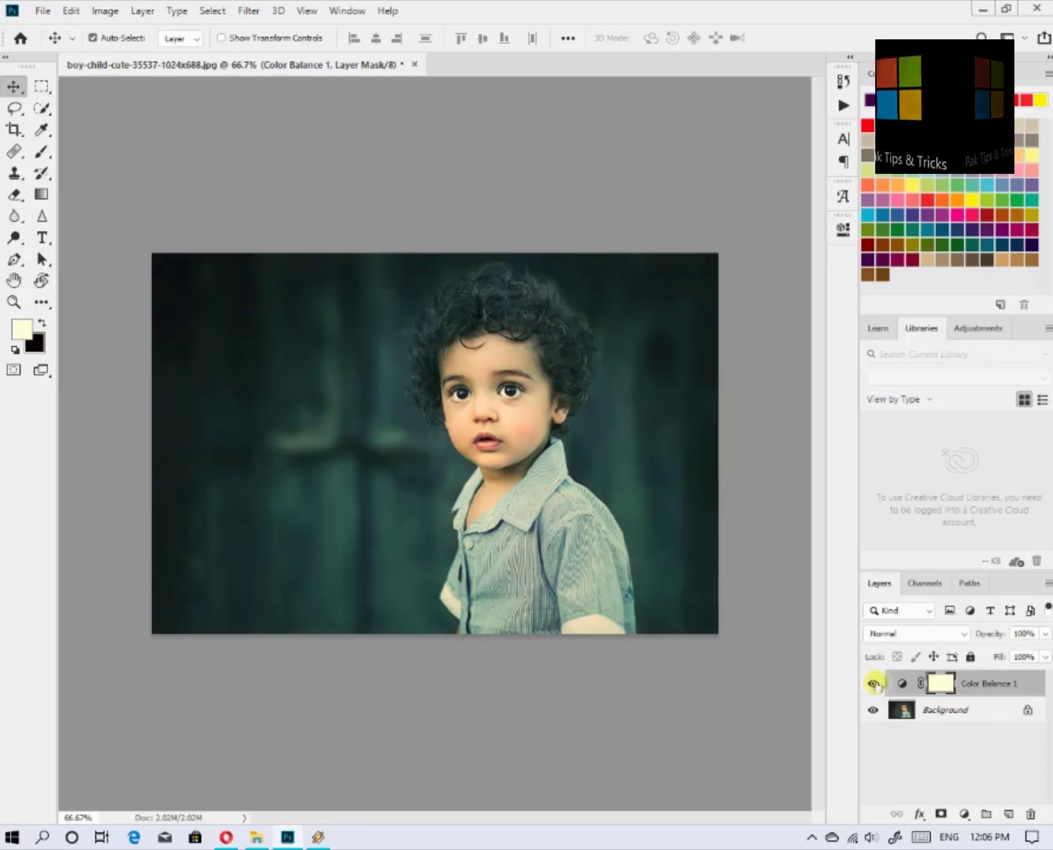
click(874, 682)
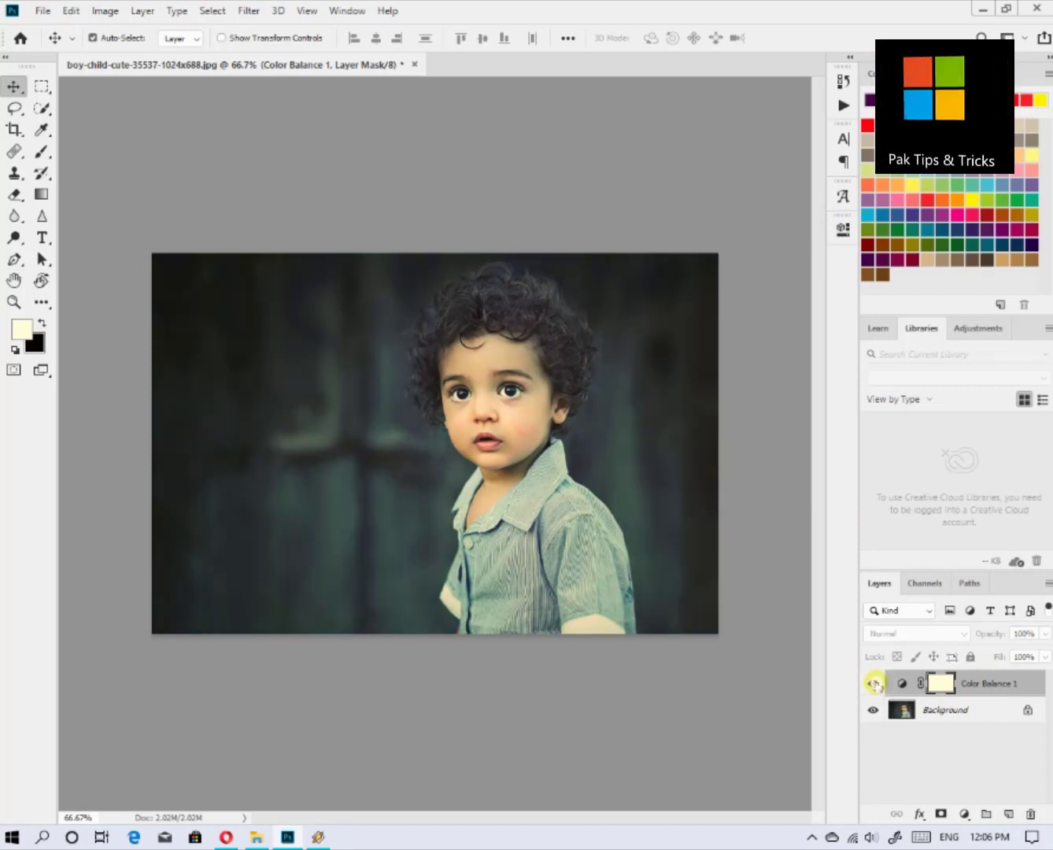
click(873, 683)
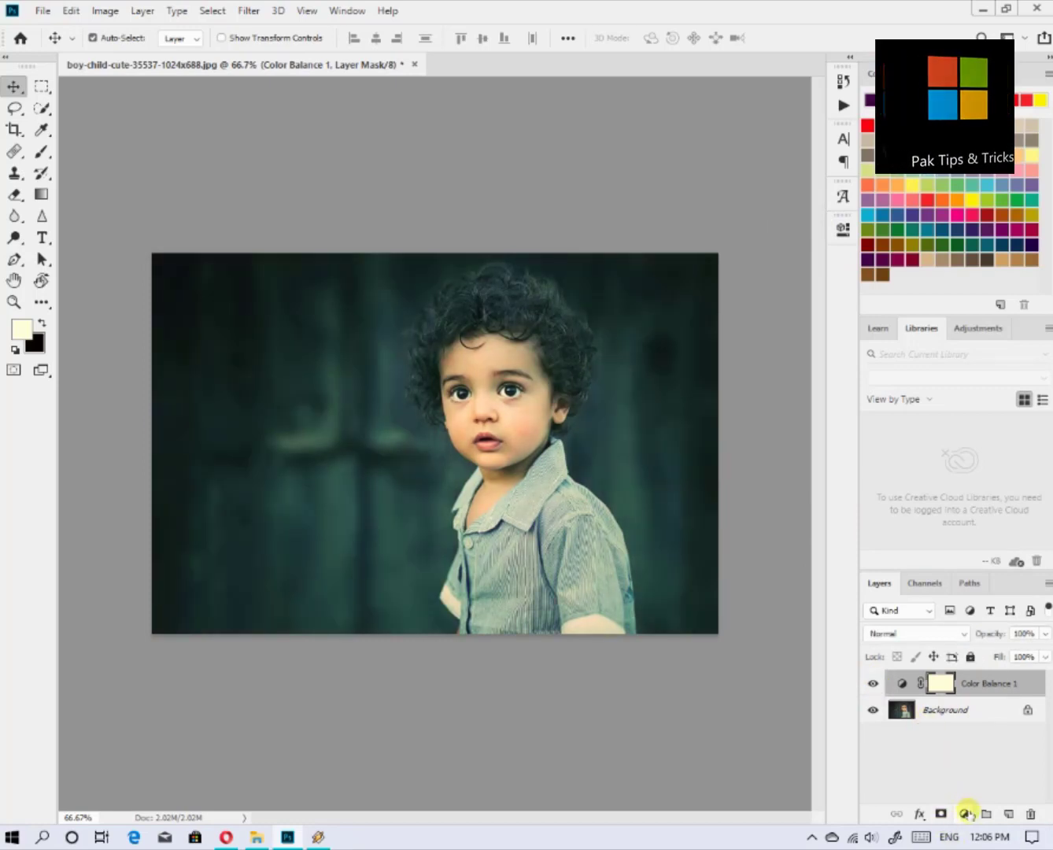
Add a Brightness/Contrast adjustment layer directly above the Background layer
click(967, 705)
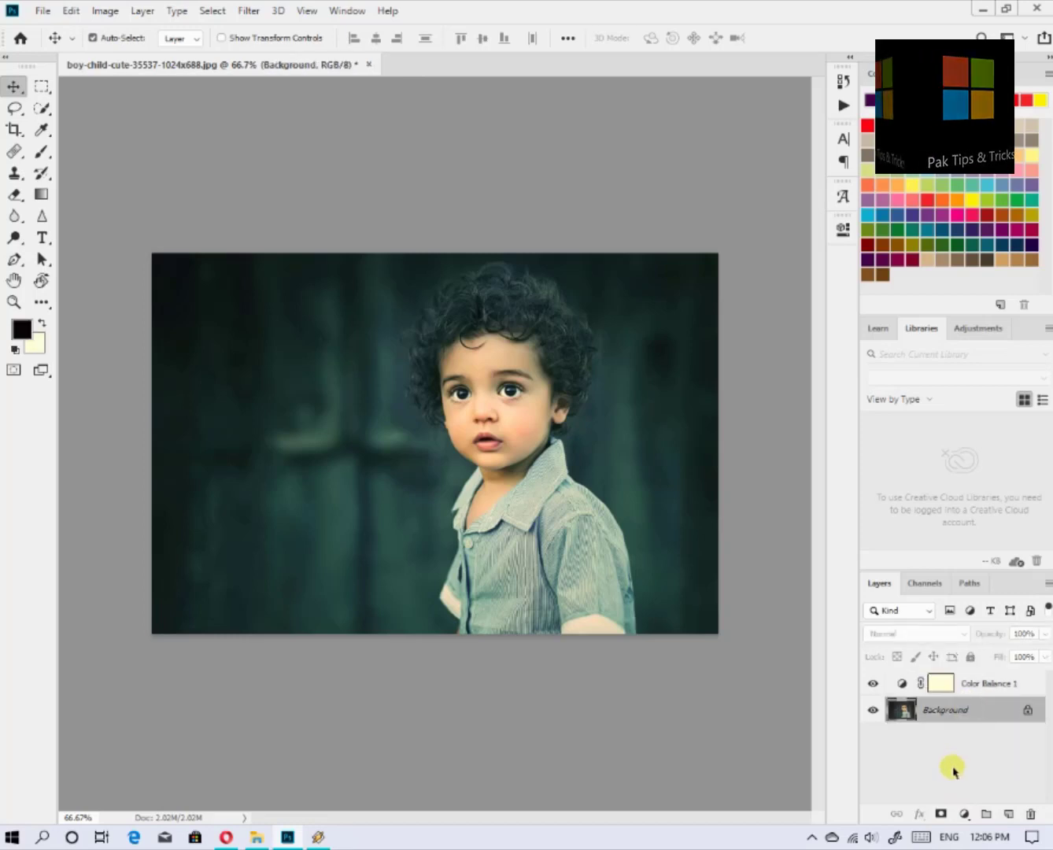
click(963, 814)
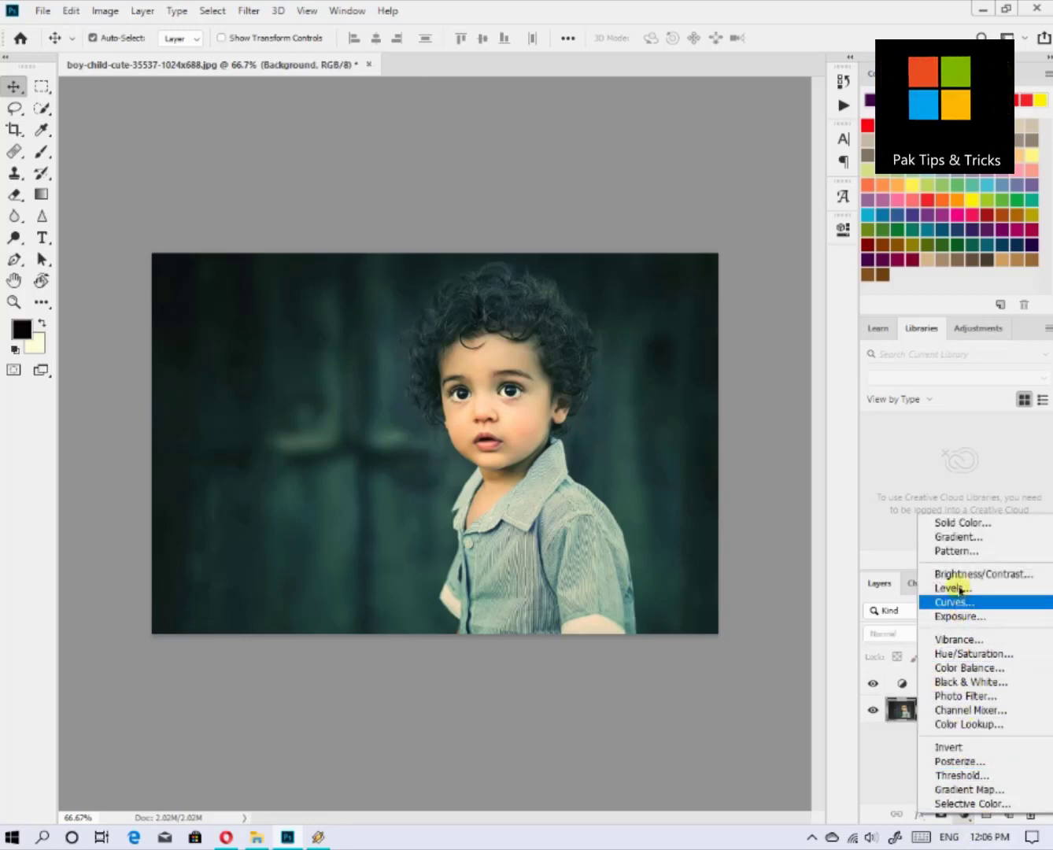
click(972, 573)
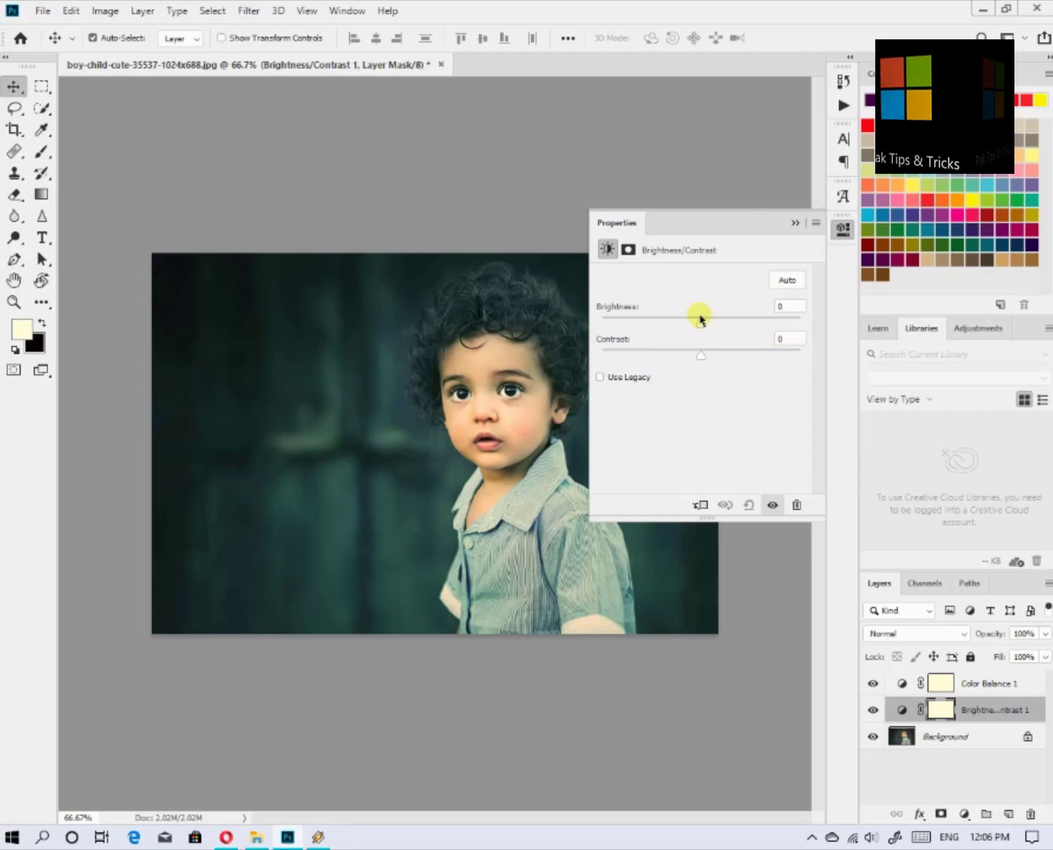
Set both Brightness and Contrast to 25 in the adjustment, then switch Use Legacy on and off again
mouse_move(700, 321)
mouse_down()
mouse_move(783, 327)
mouse_move(644, 309)
mouse_move(715, 319)
mouse_up()
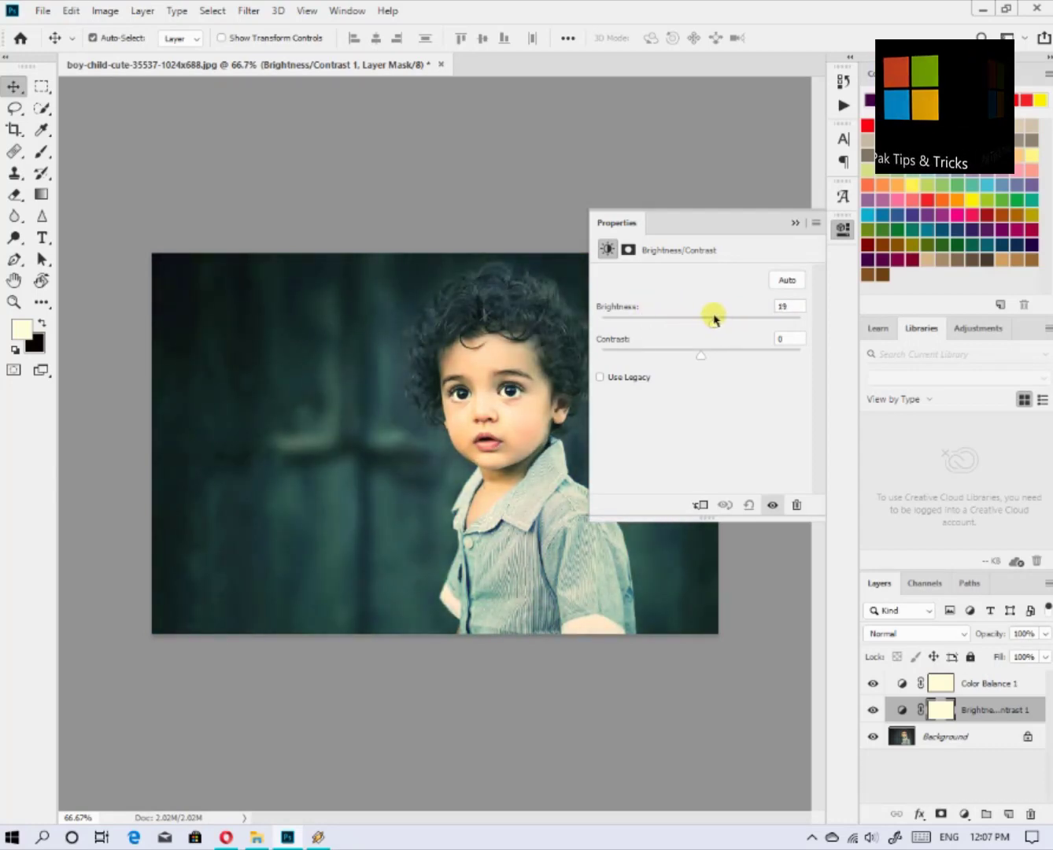
drag(808, 305, 702, 308)
text(25)
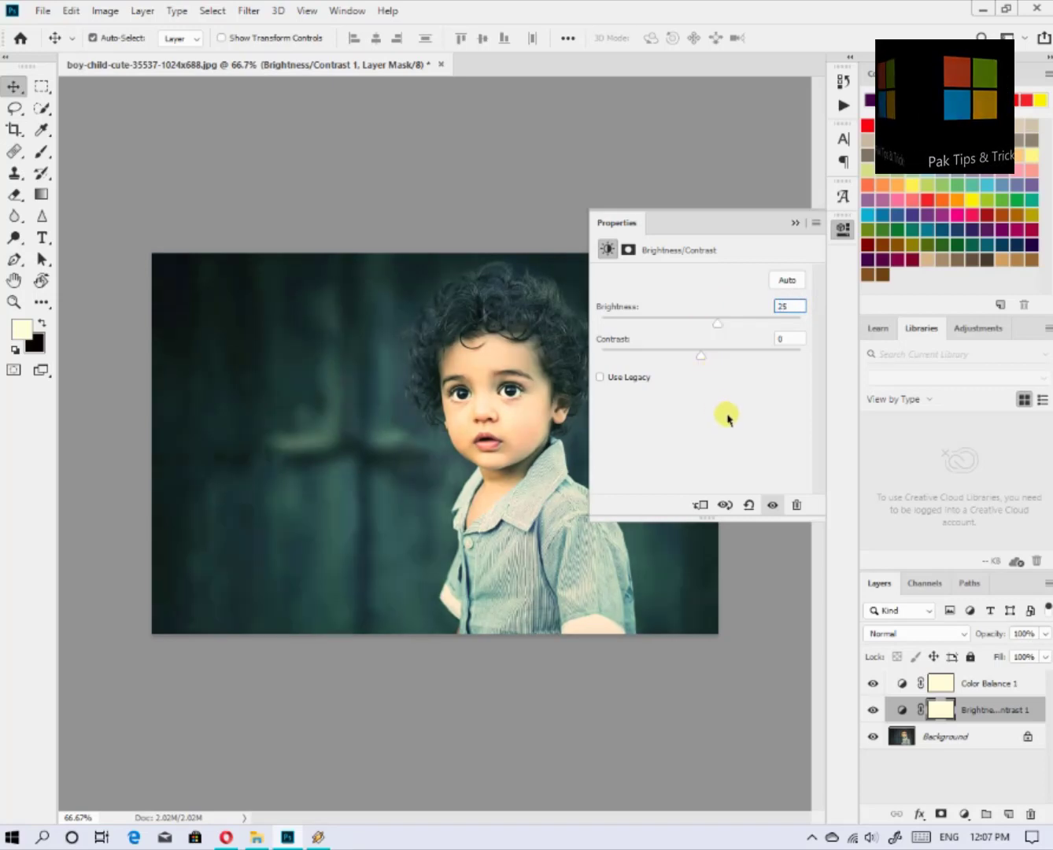
key(Return)
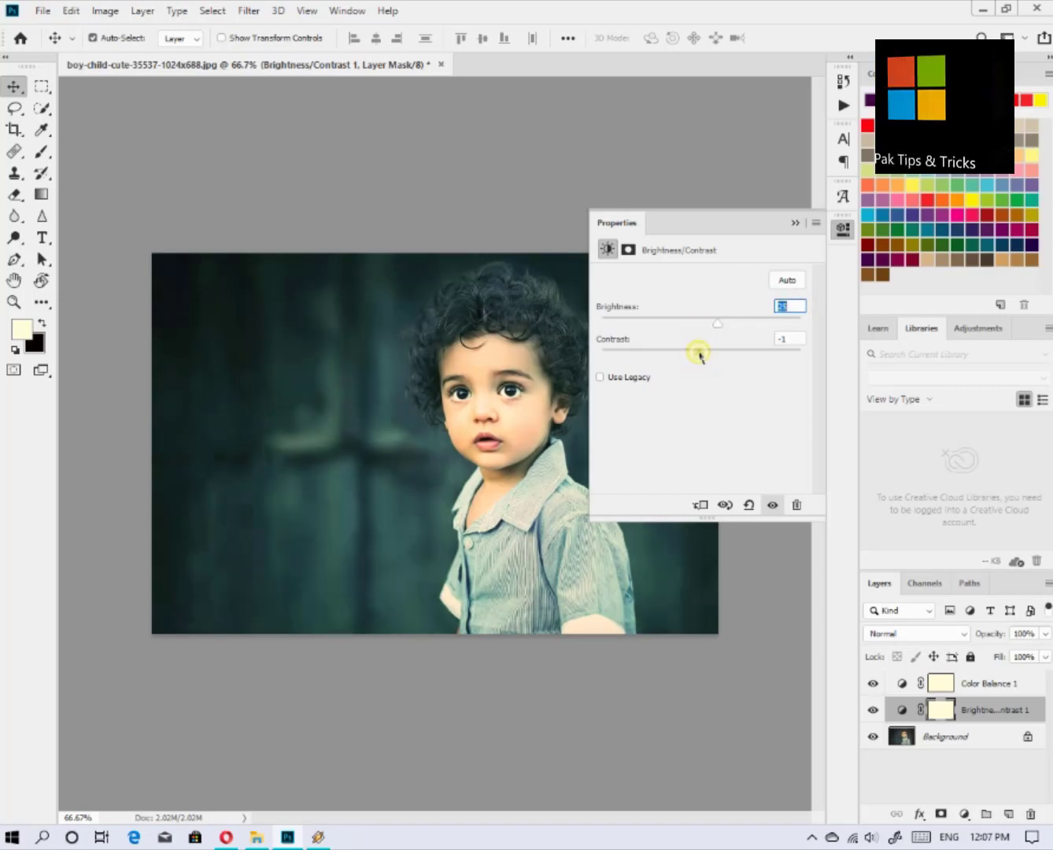
drag(699, 355, 723, 355)
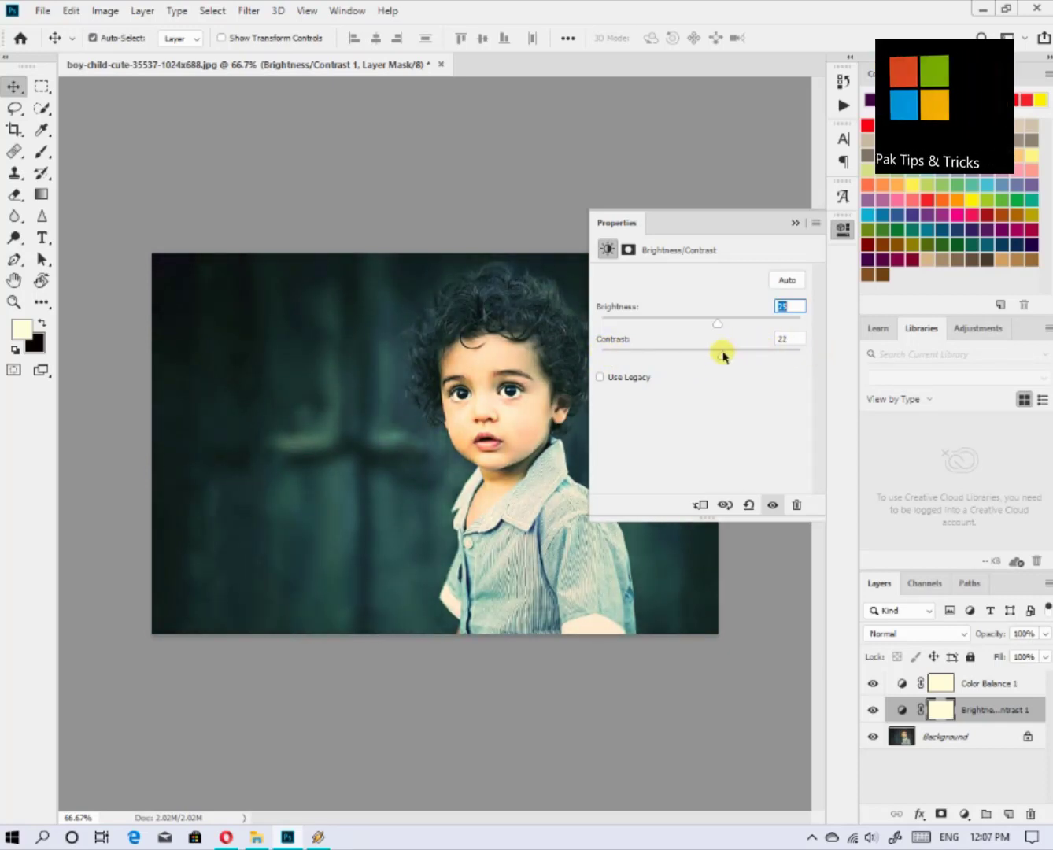
click(794, 337)
text(4)
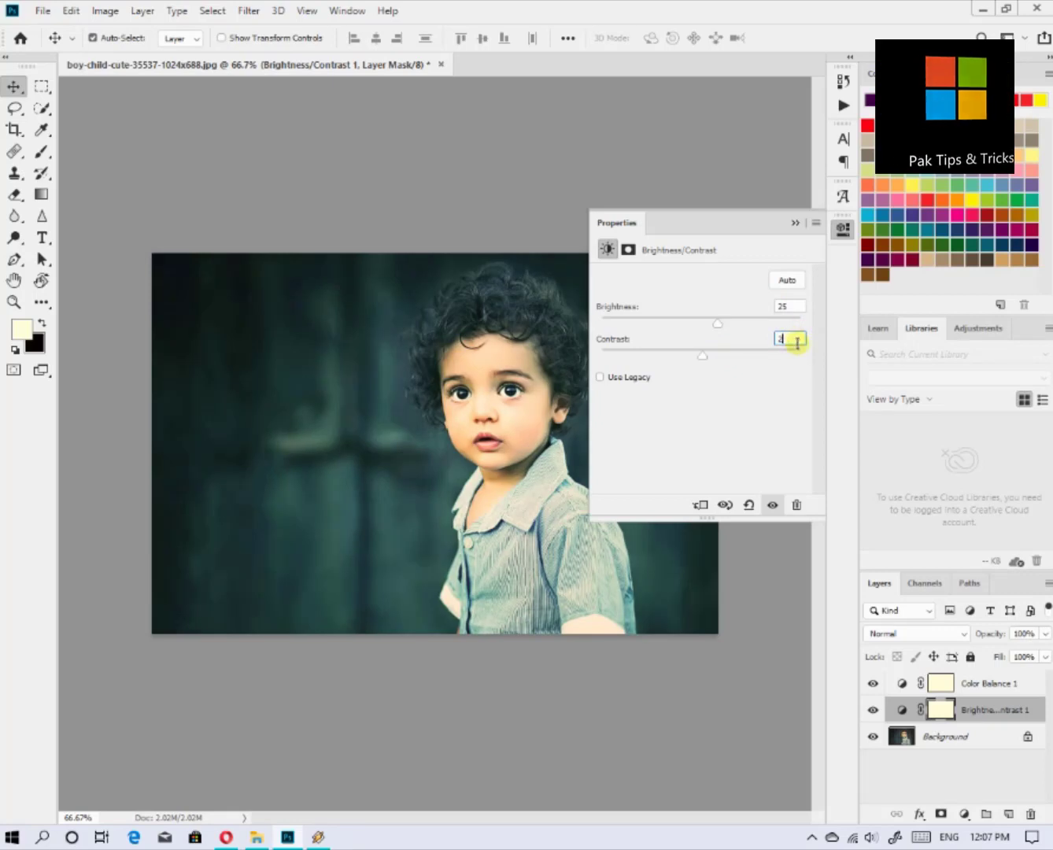
text(5)
key(Return)
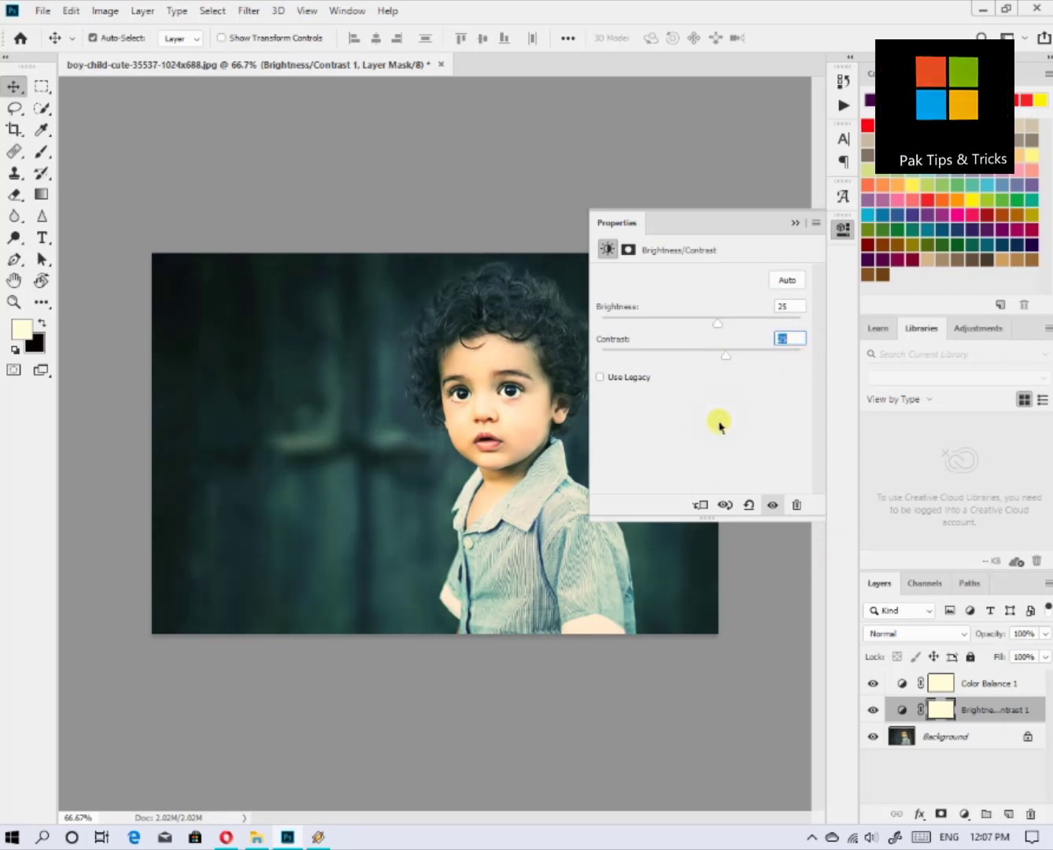
click(623, 377)
click(625, 377)
Set the Brightness/Contrast adjustment's Contrast to 25 and Brightness to 35
click(794, 339)
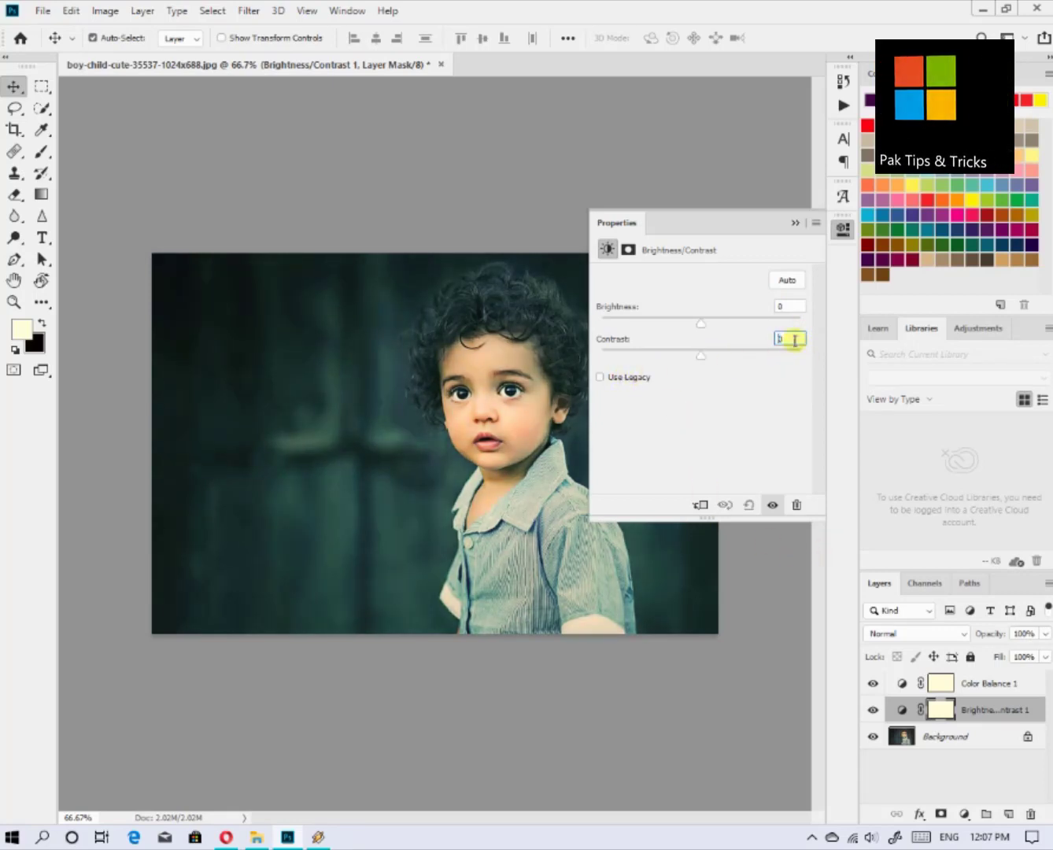
click(790, 305)
click(789, 340)
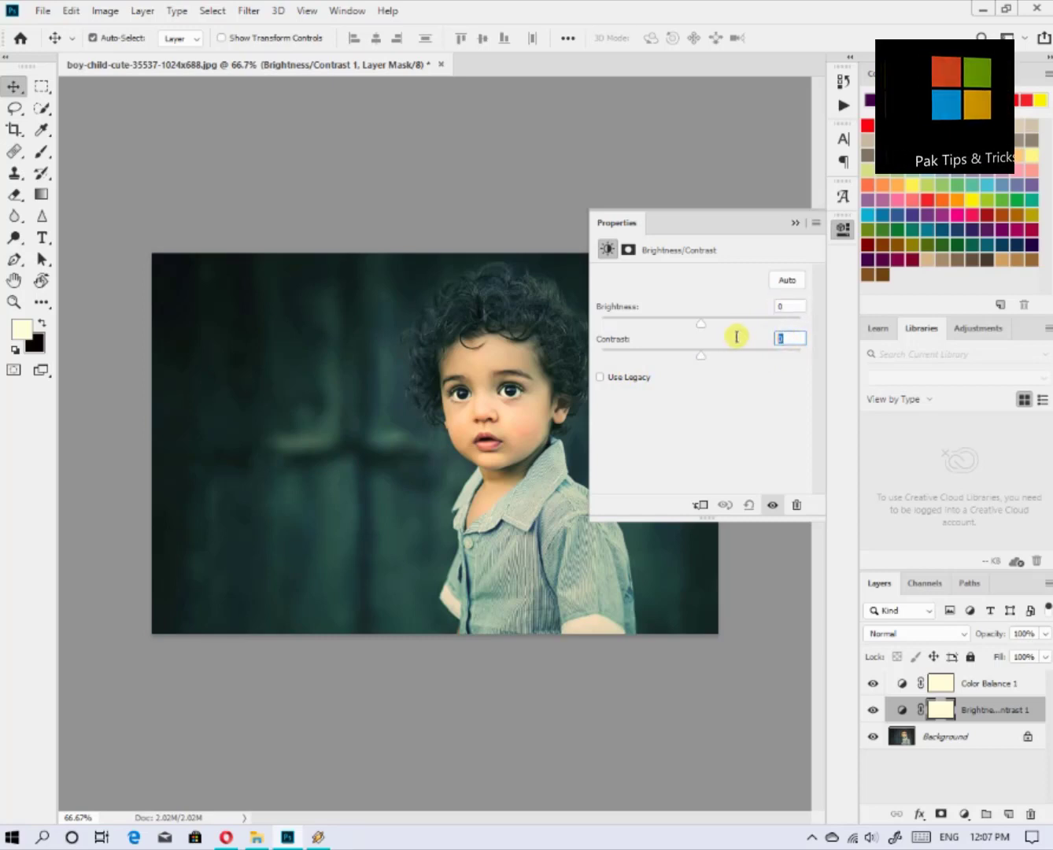
text(25)
key(Return)
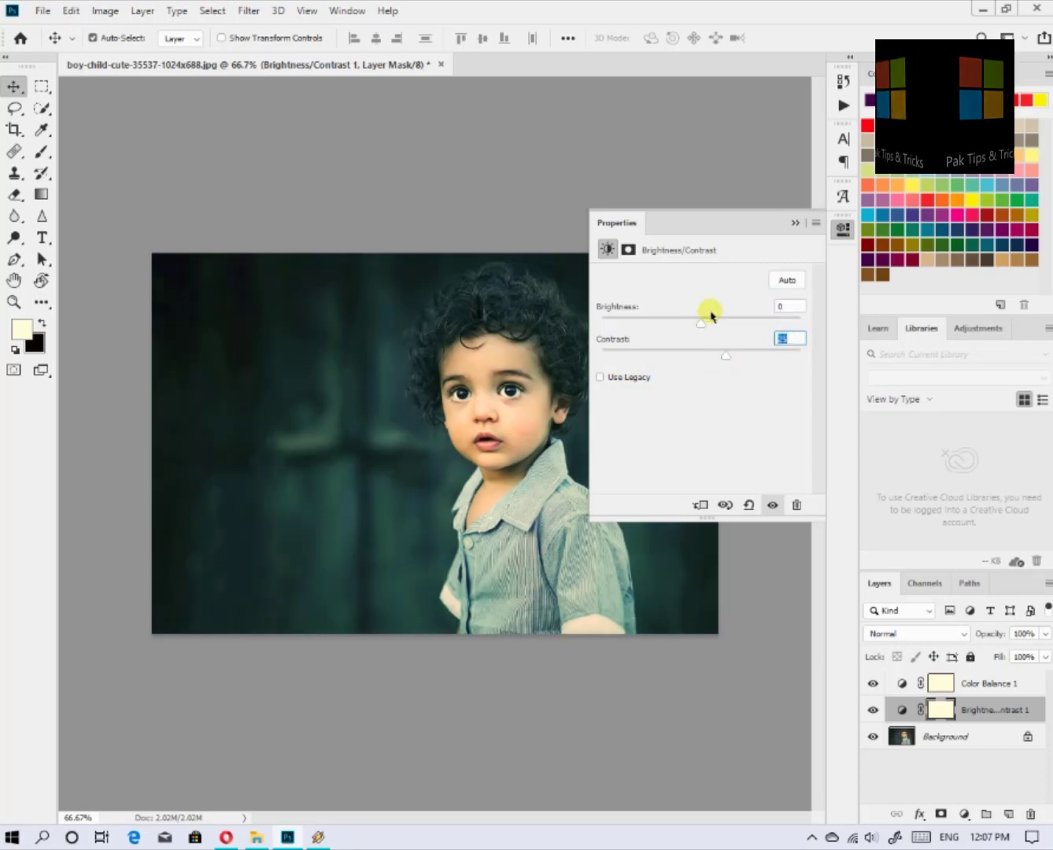
drag(710, 319, 716, 331)
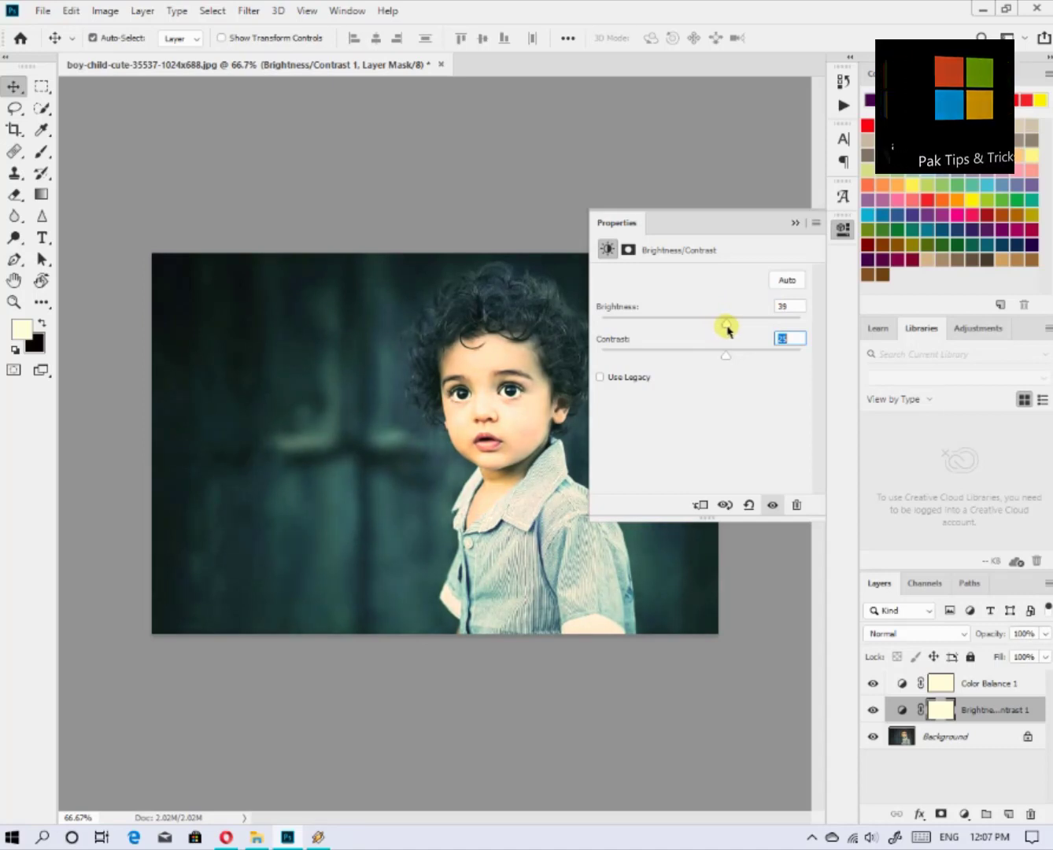
click(797, 306)
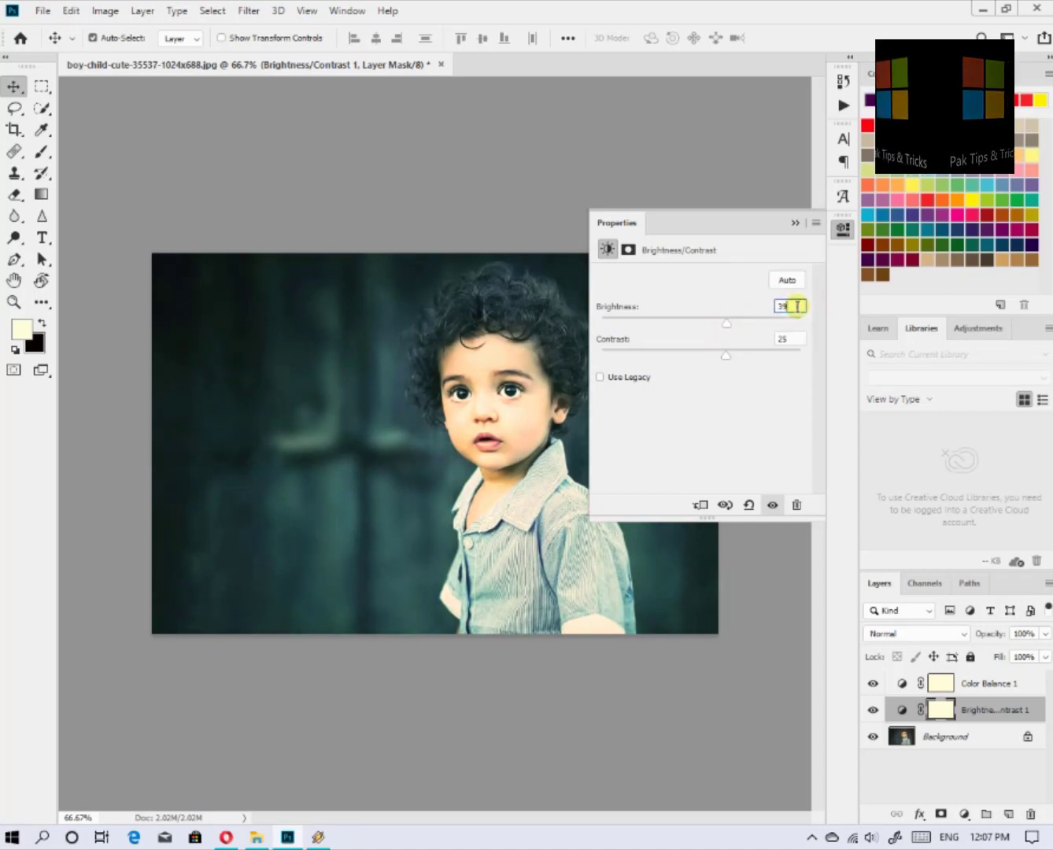
text(35)
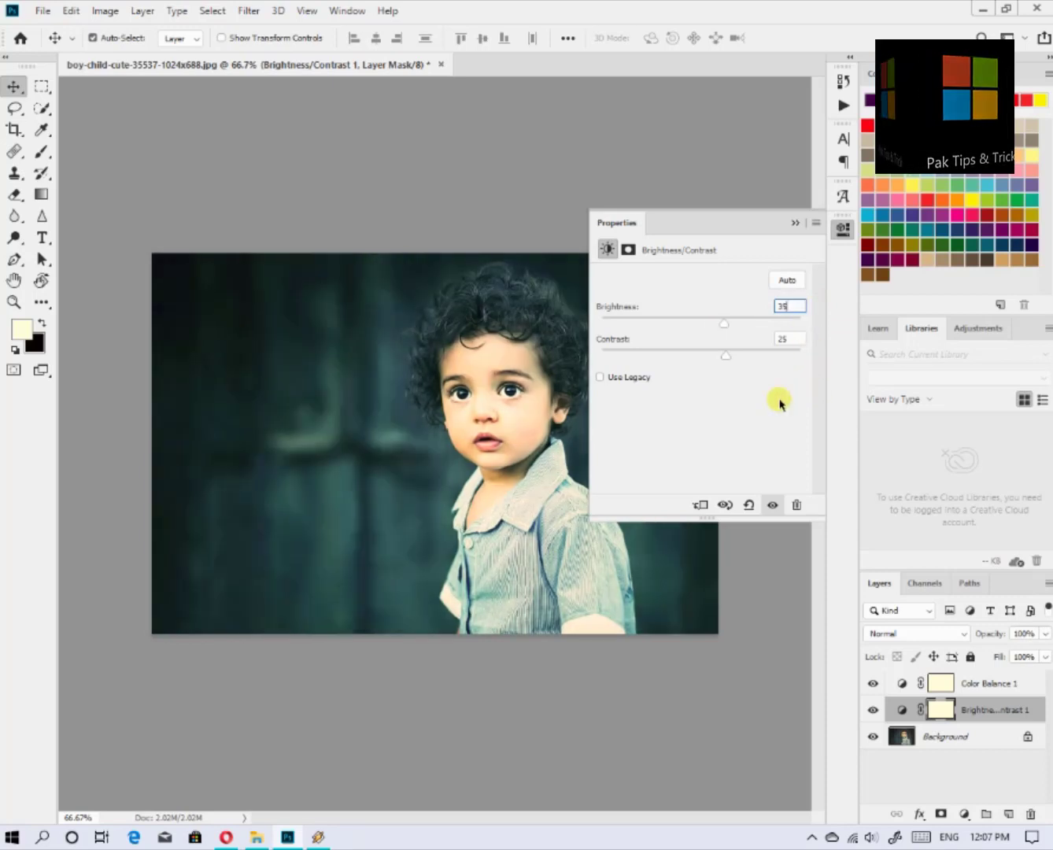
key(Return)
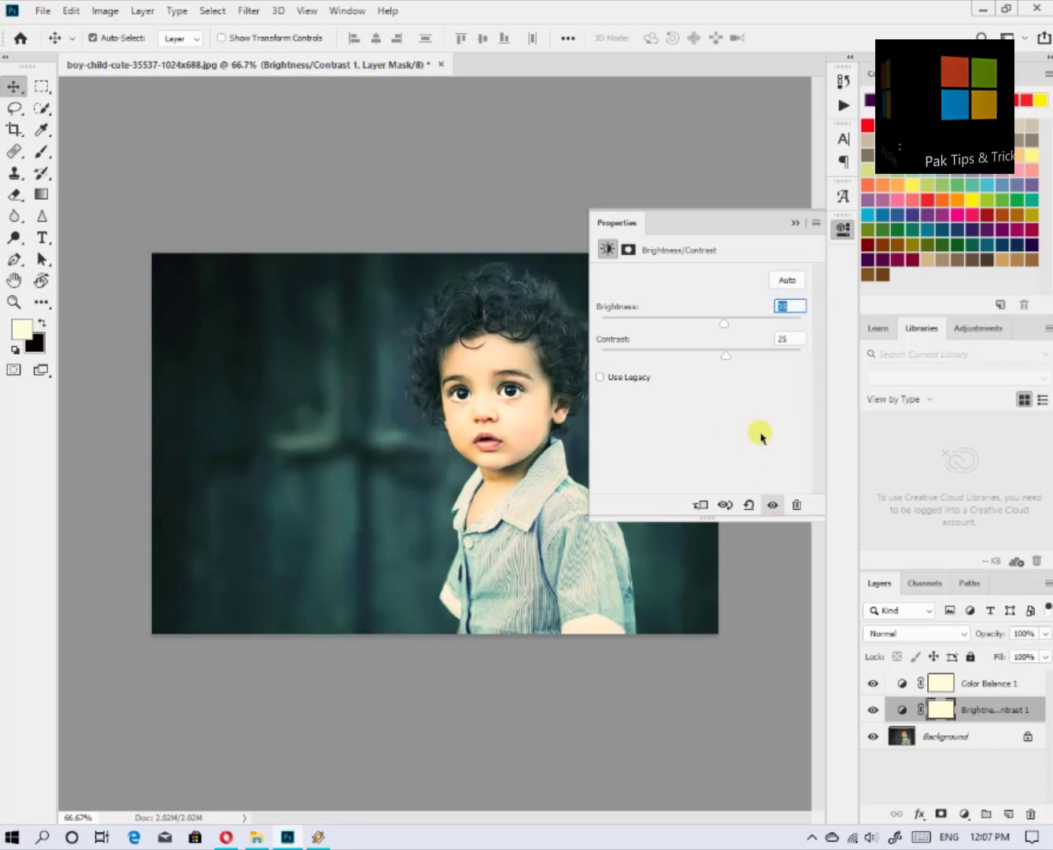
Try a Contrast of 83, return it to 25, and fine-tune the Brightness to about 31
click(784, 351)
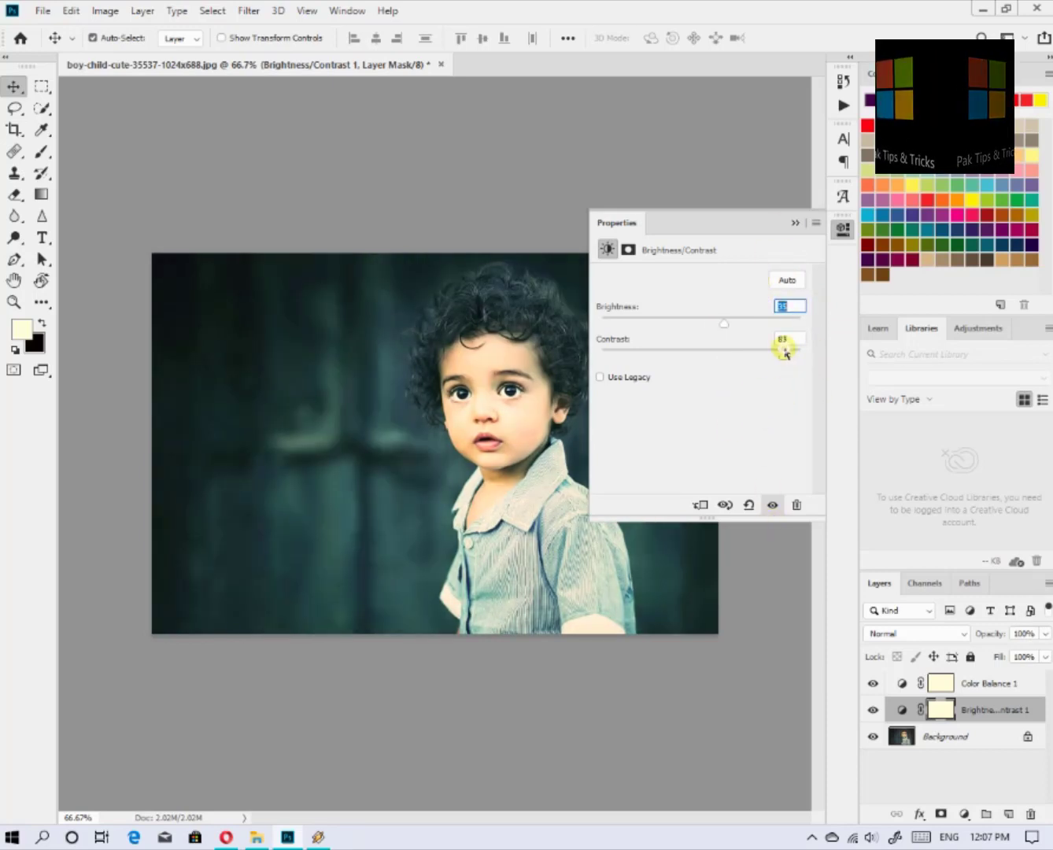
click(789, 339)
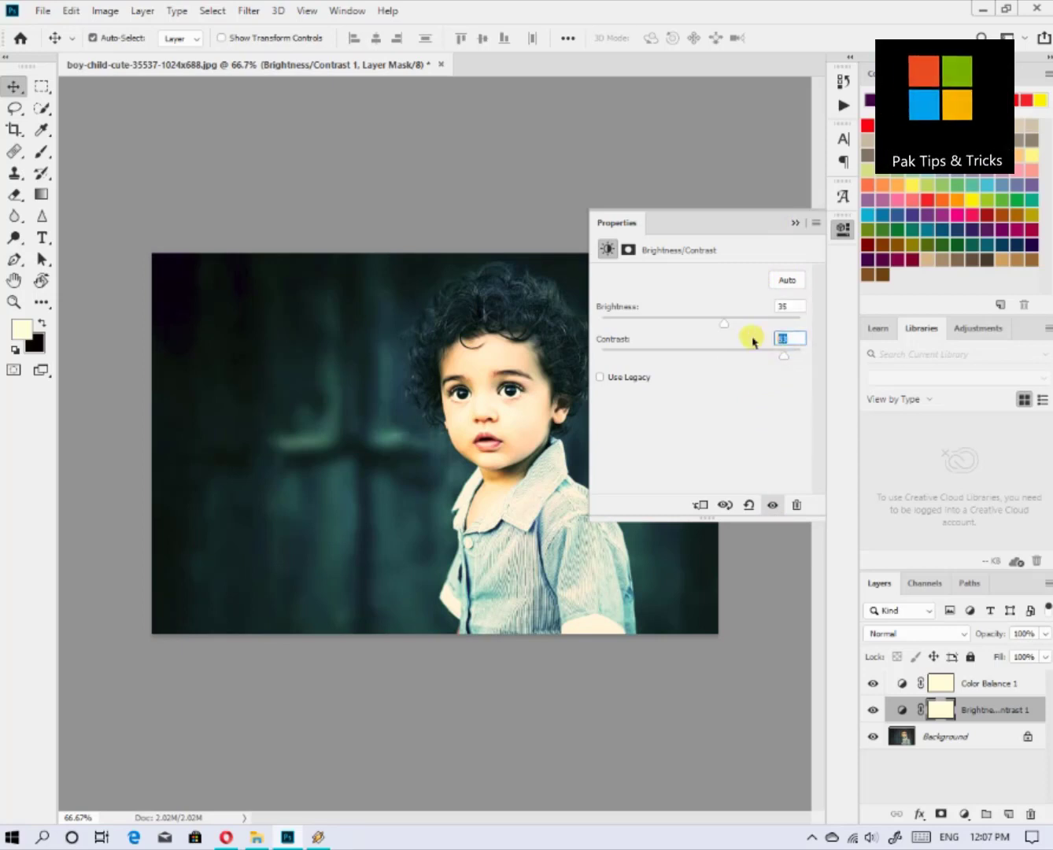
text(25)
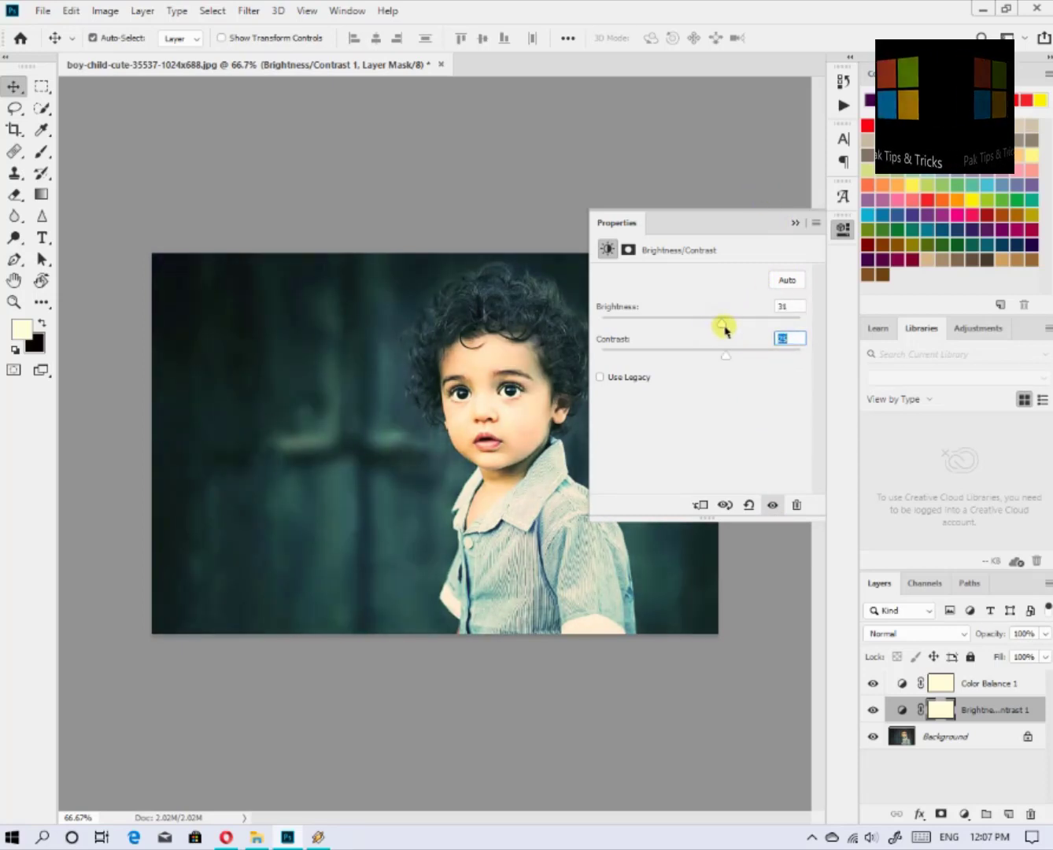
Collapse the adjustment's properties and compare the photo with and without the Brightness/Contrast layer
click(794, 223)
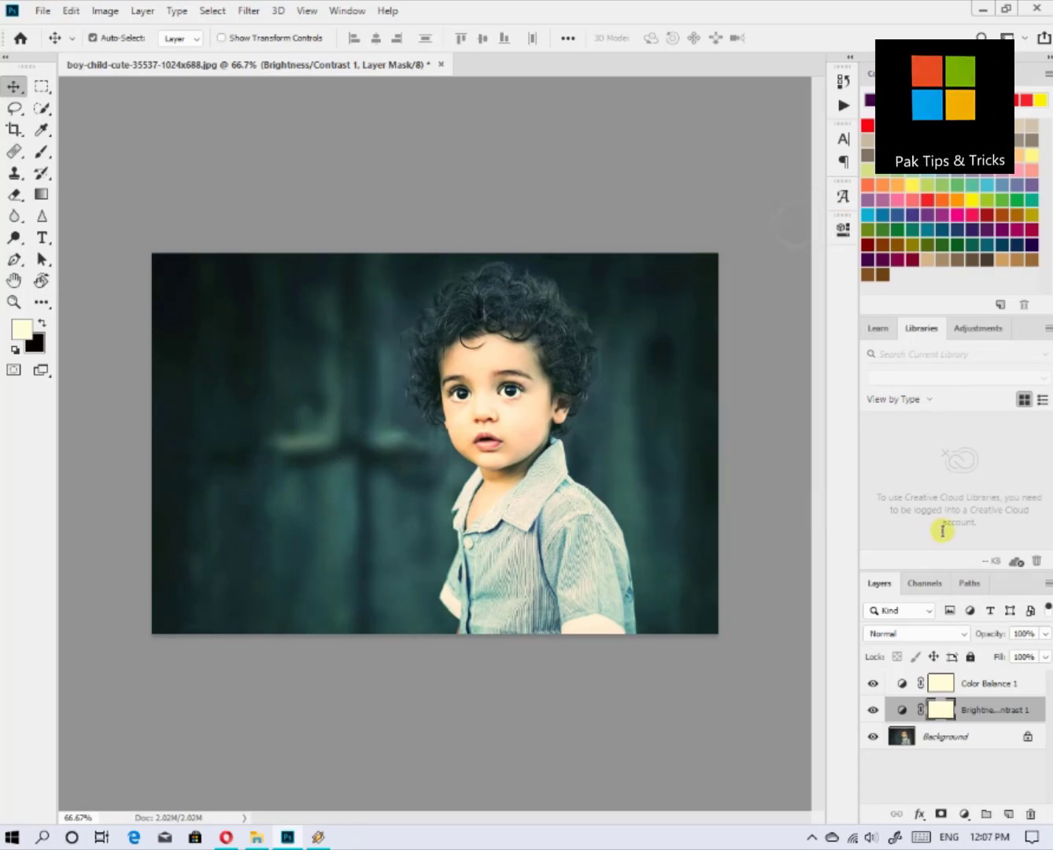
click(872, 709)
click(873, 710)
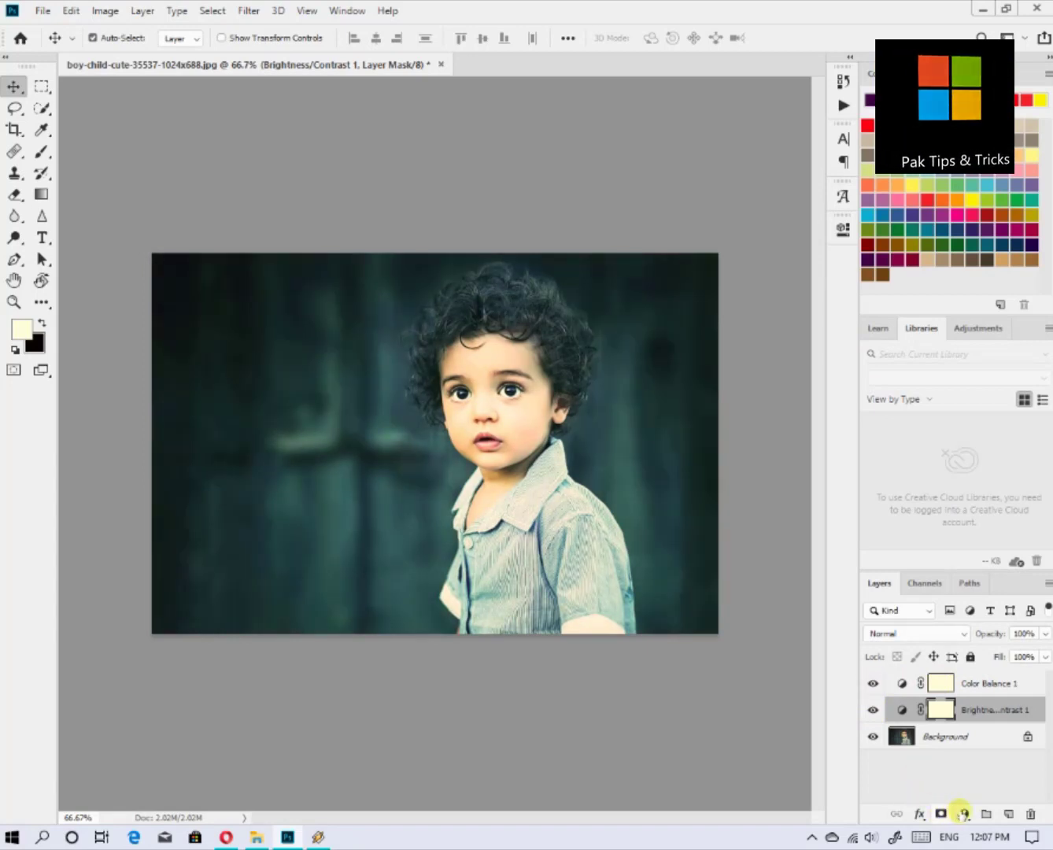
Add a Hue/Saturation adjustment layer directly above the Background layer
click(947, 738)
click(964, 814)
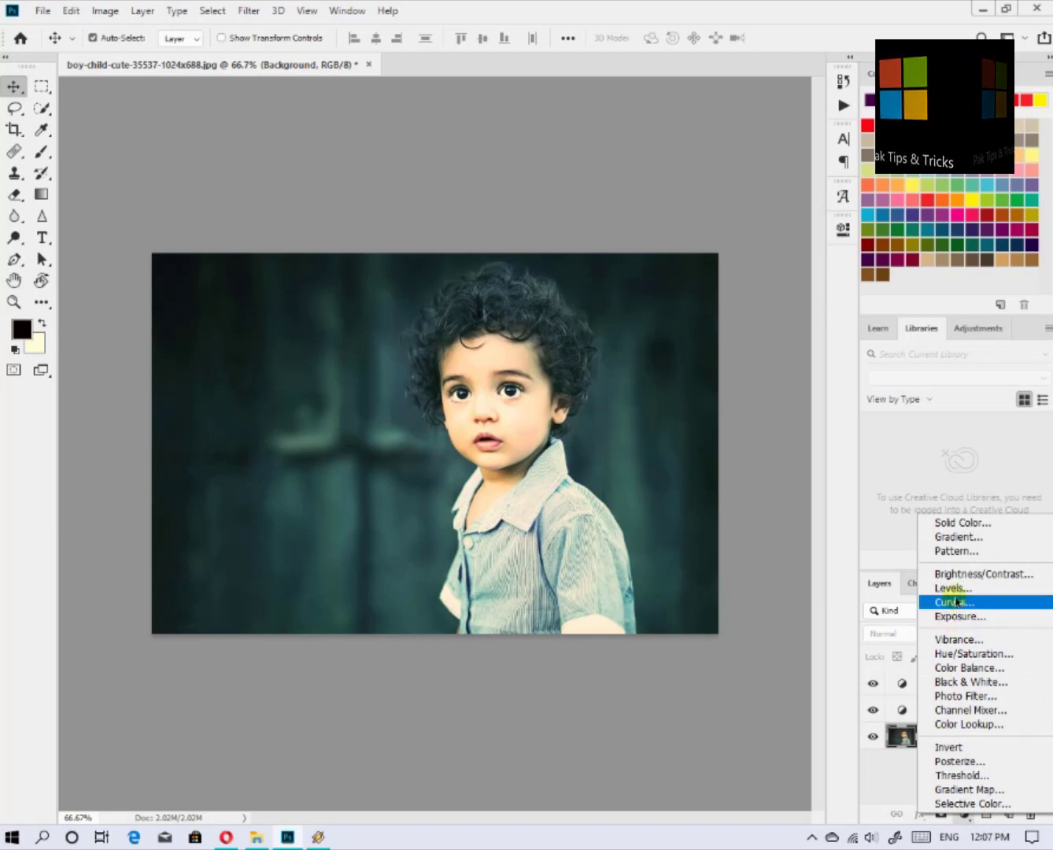
click(1014, 655)
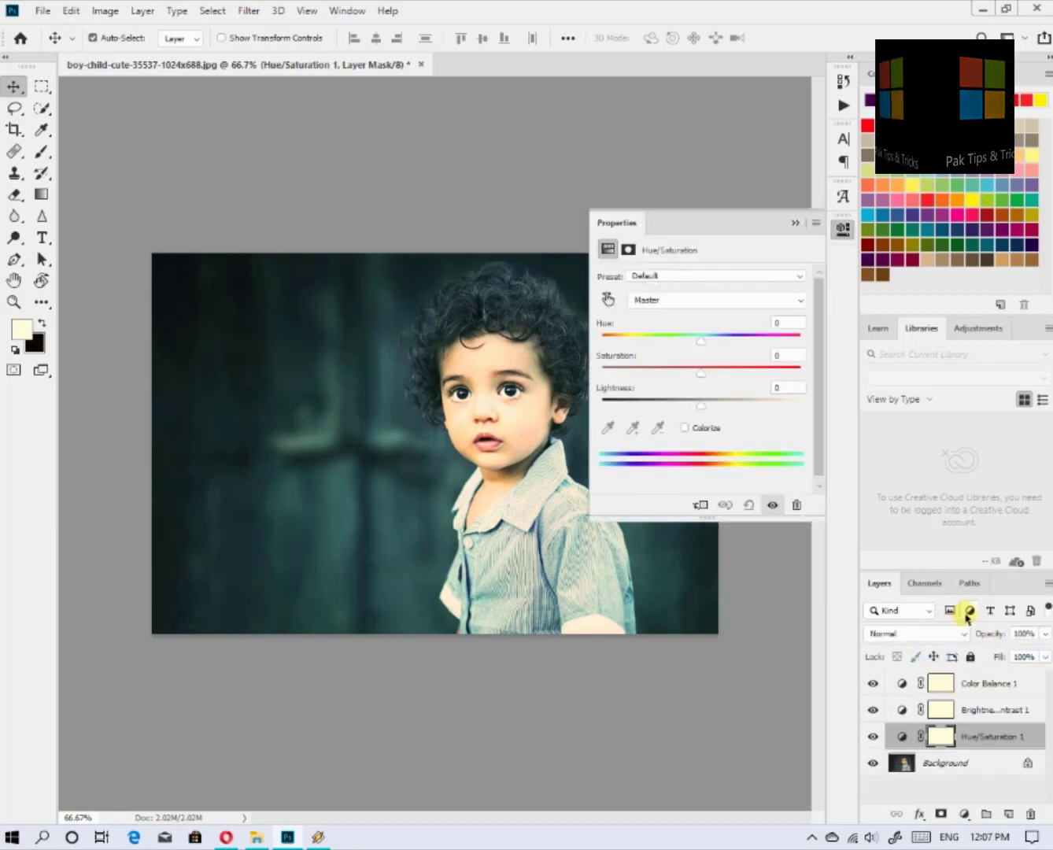
For the Master range of the Hue/Saturation adjustment, set Hue to +12, Saturation to +20 and Lightness to -10
click(707, 299)
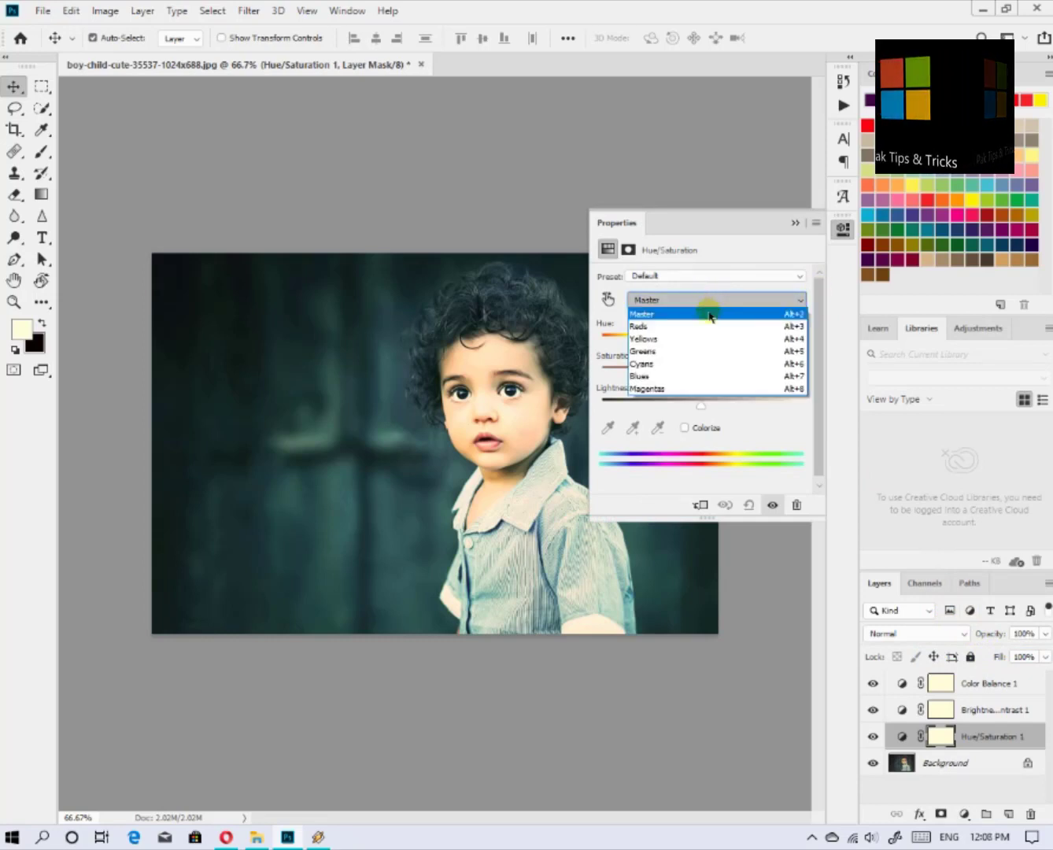
click(697, 351)
click(698, 299)
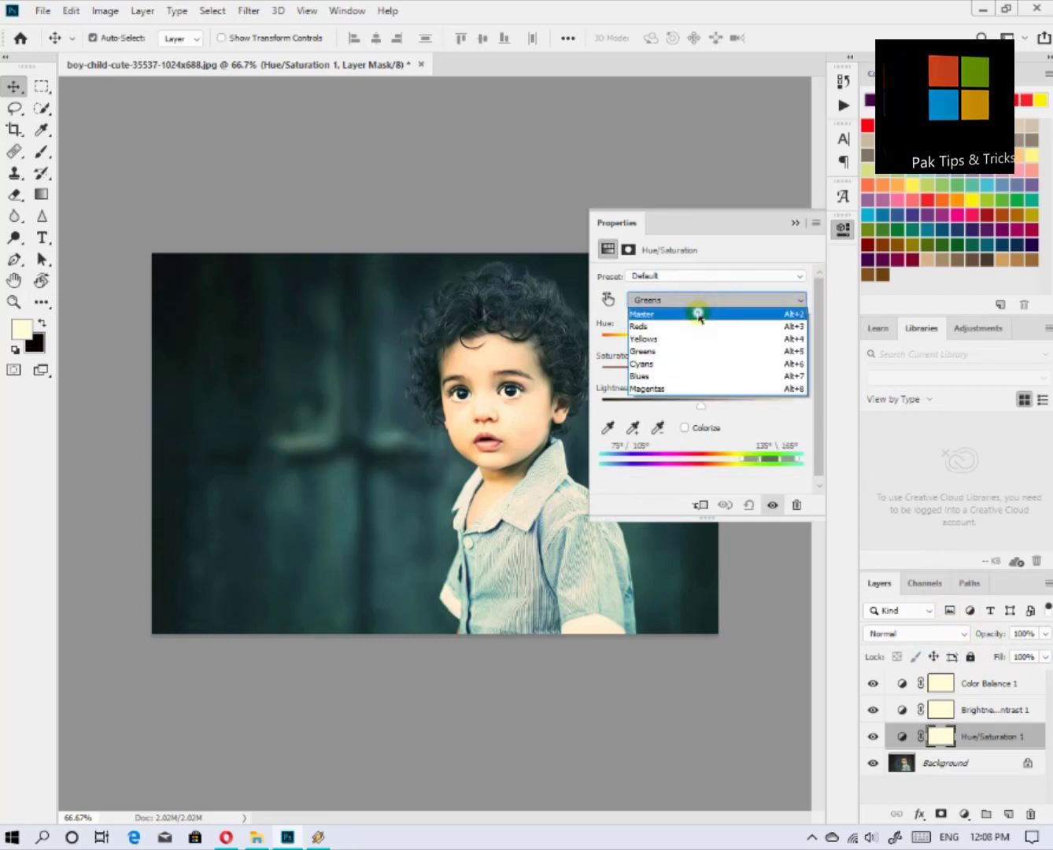
click(698, 314)
mouse_move(702, 346)
mouse_down()
mouse_move(594, 346)
mouse_move(808, 345)
mouse_move(712, 345)
mouse_up()
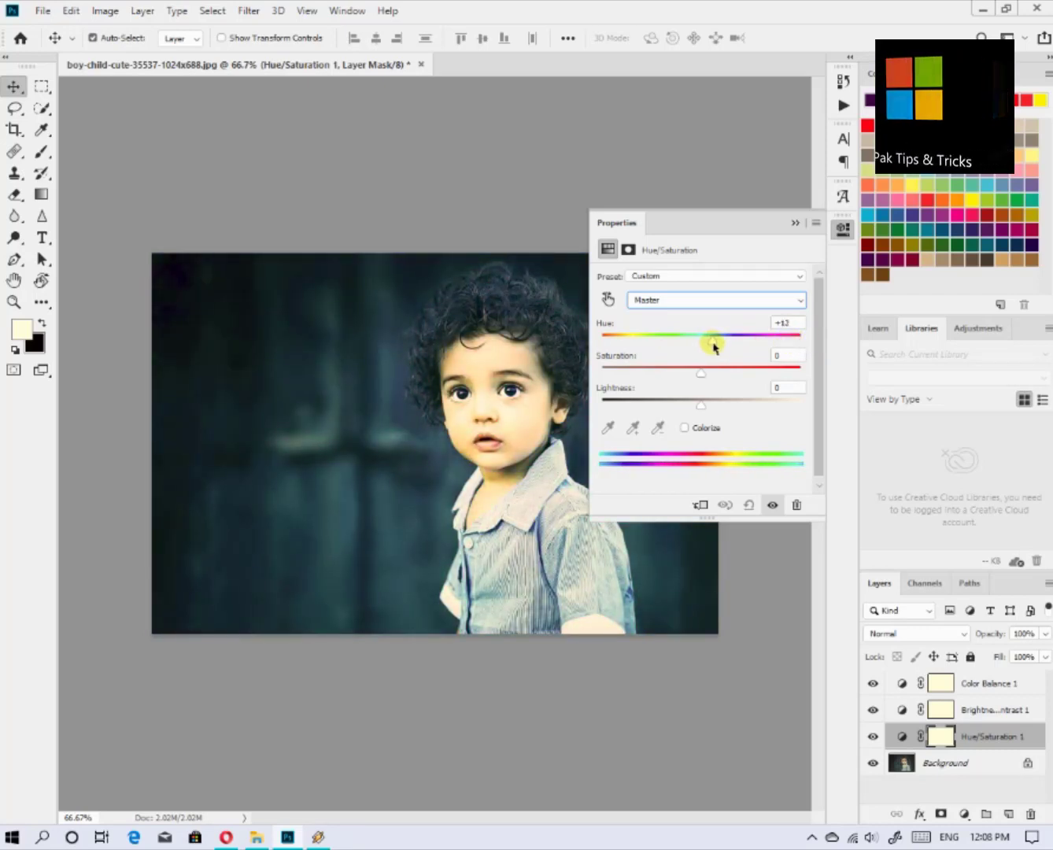
mouse_move(700, 376)
mouse_down()
mouse_move(636, 373)
mouse_move(718, 378)
mouse_up()
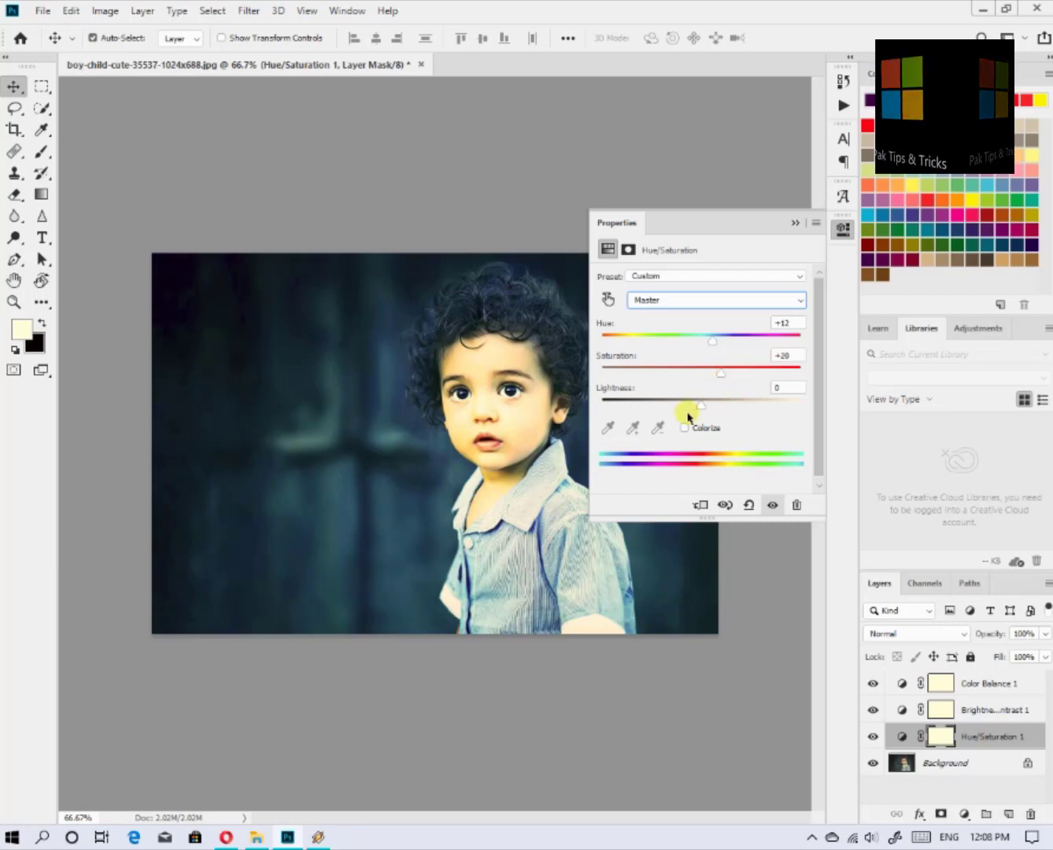
mouse_move(702, 410)
mouse_down()
mouse_move(718, 410)
mouse_move(682, 408)
mouse_move(693, 409)
mouse_up()
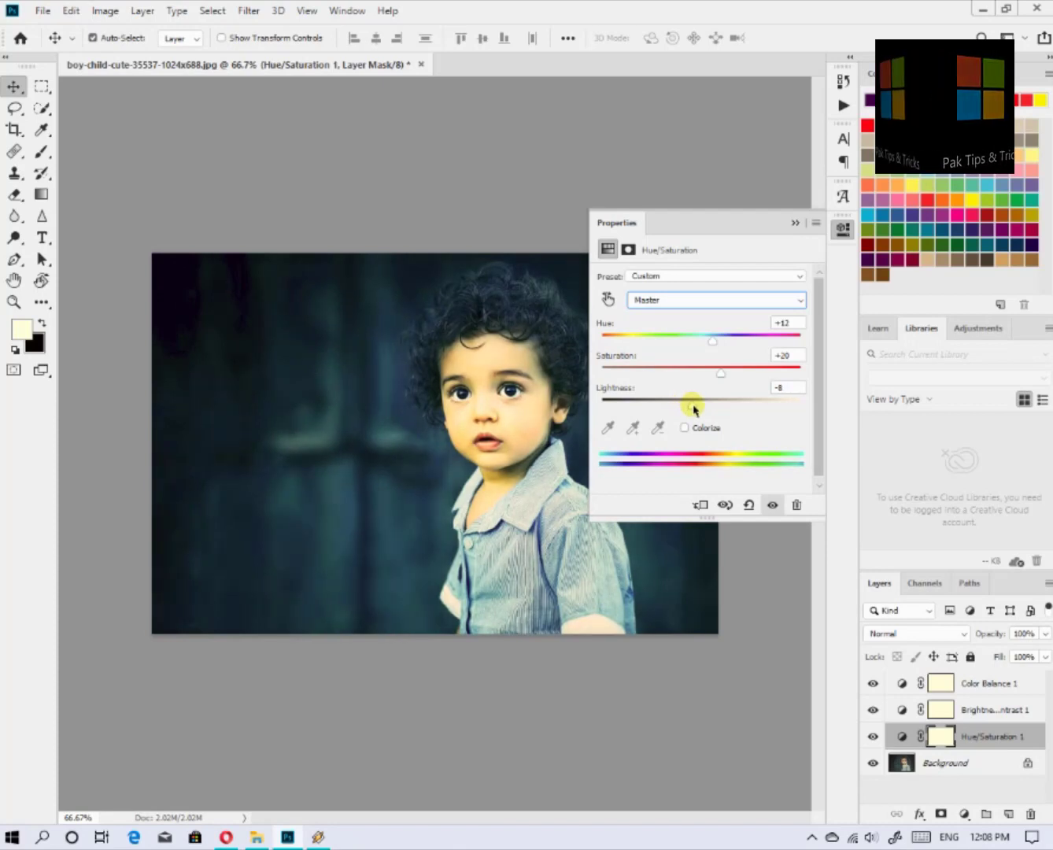
drag(689, 409, 696, 409)
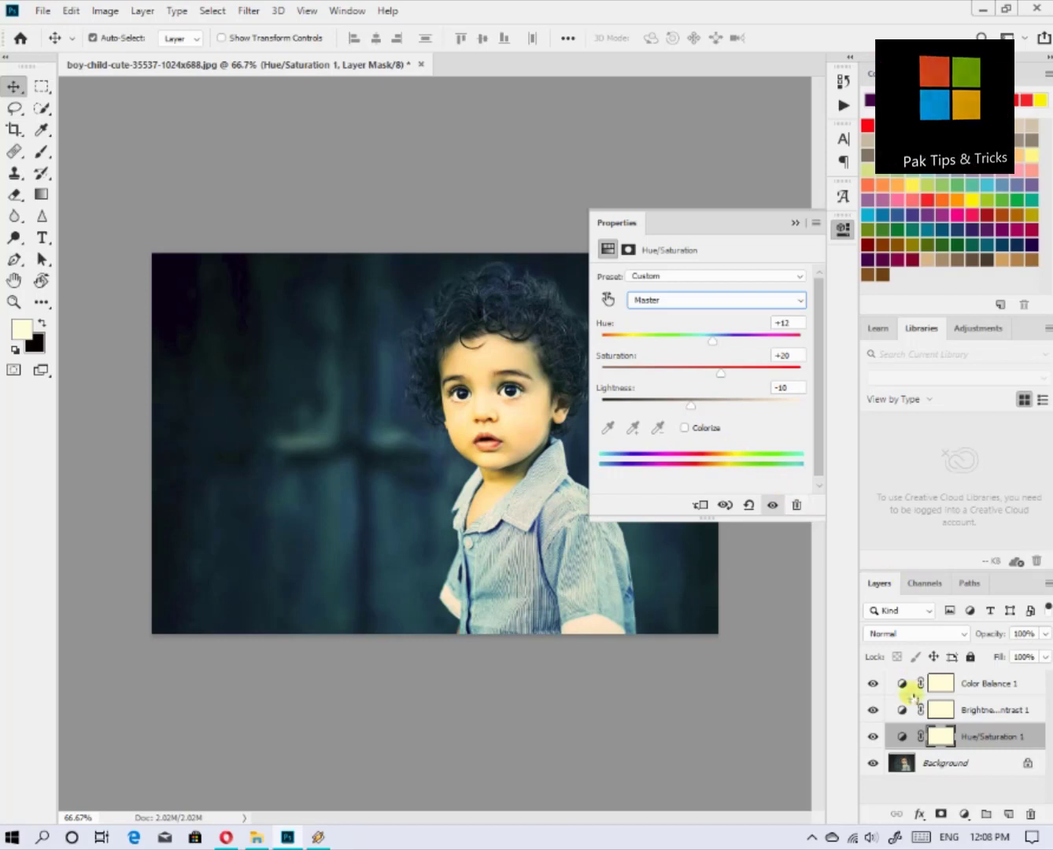
Collapse the adjustment's properties and compare the photo with and without the Hue/Saturation layer
click(794, 224)
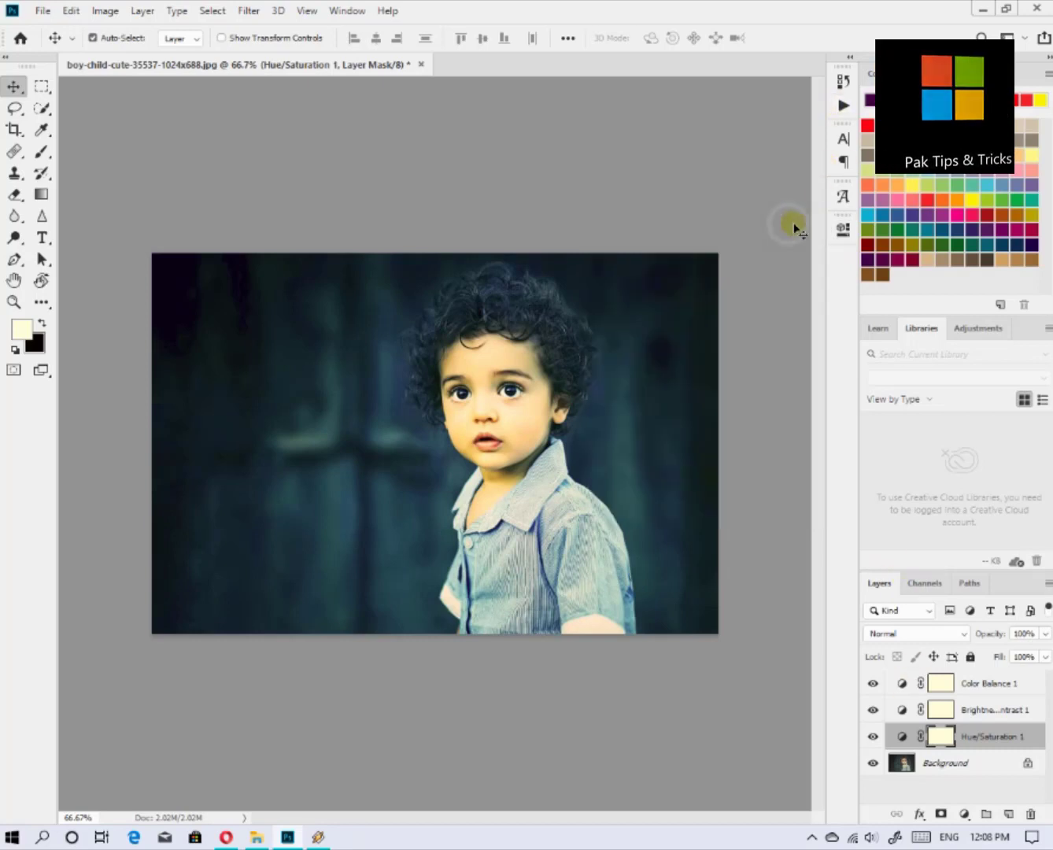
click(872, 735)
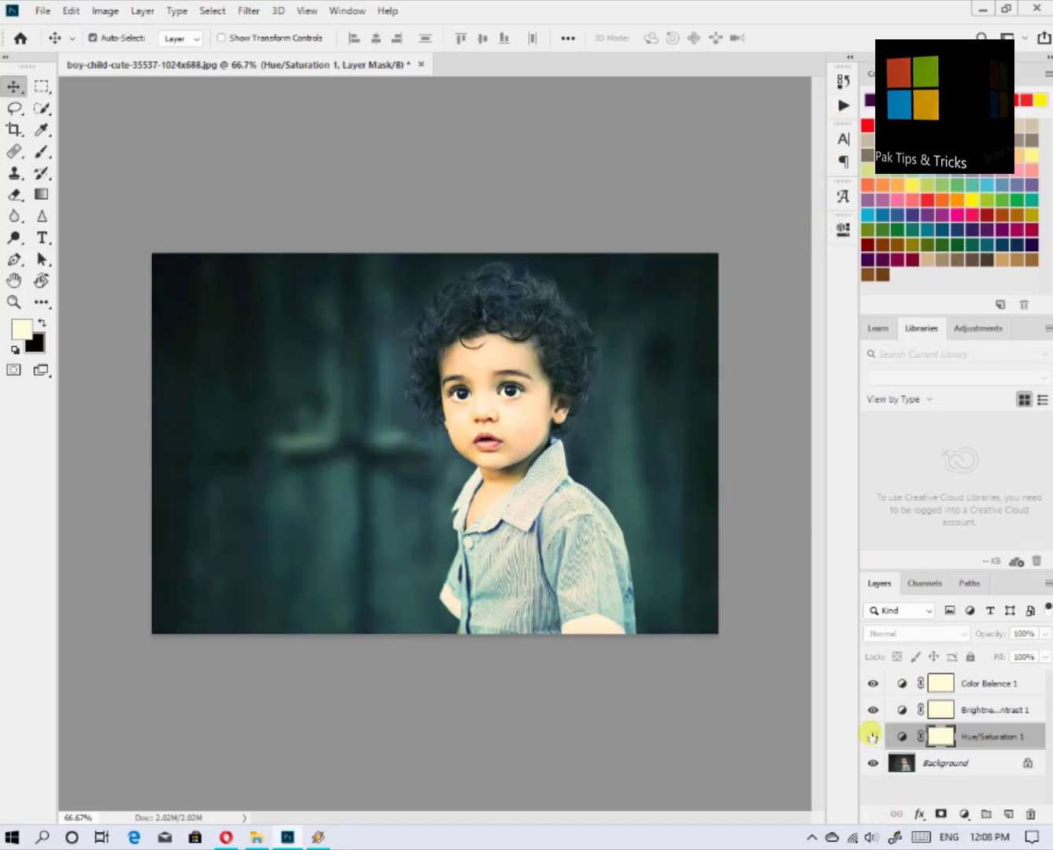
click(870, 736)
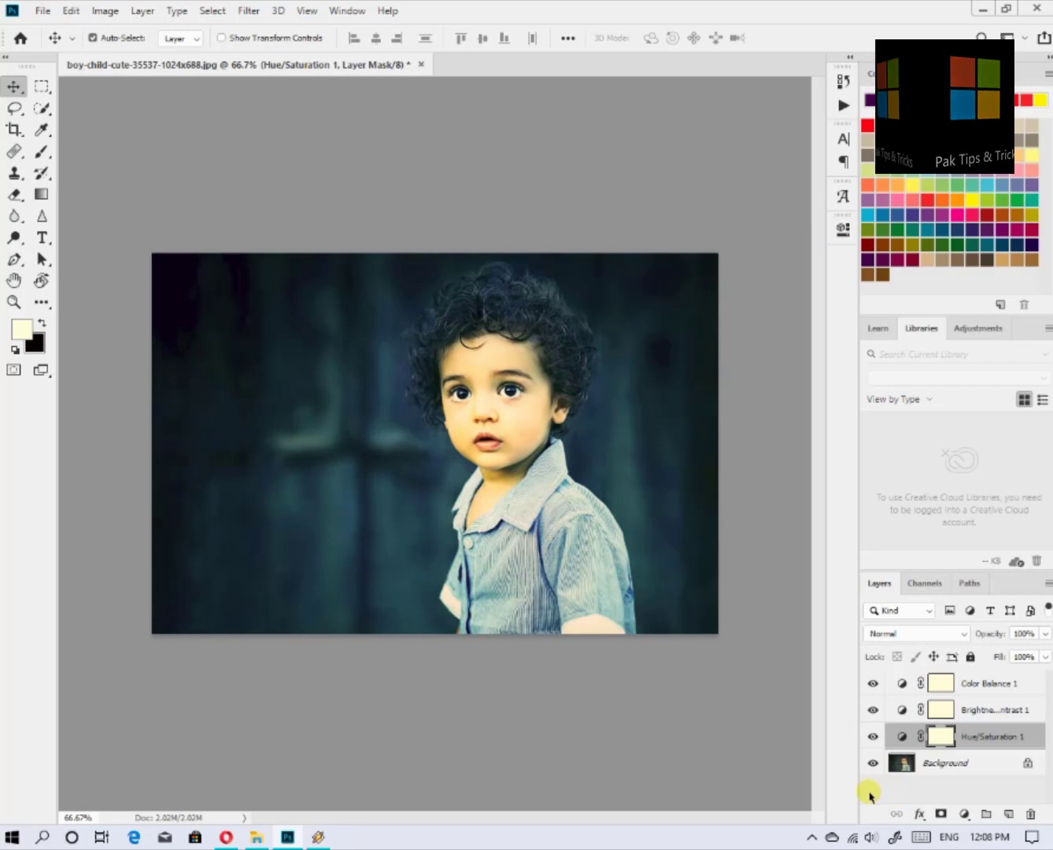
Add a Photo Filter adjustment layer directly above the Background layer
click(939, 773)
click(964, 814)
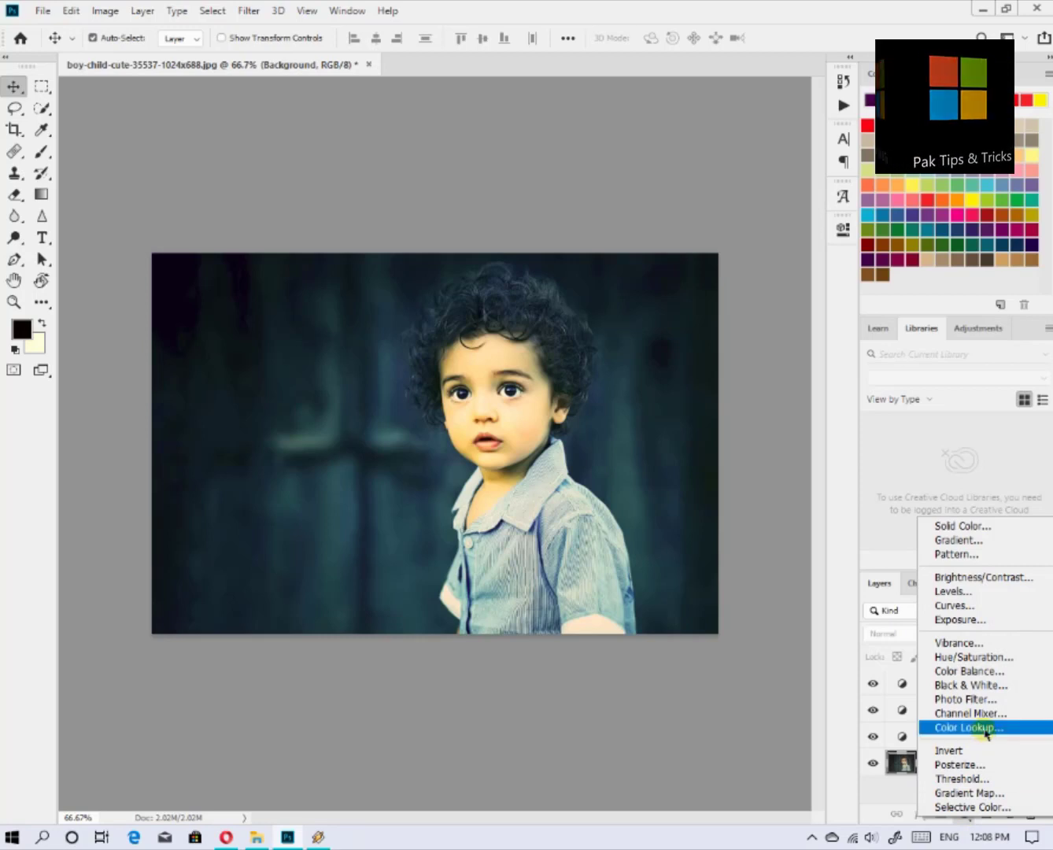
click(975, 699)
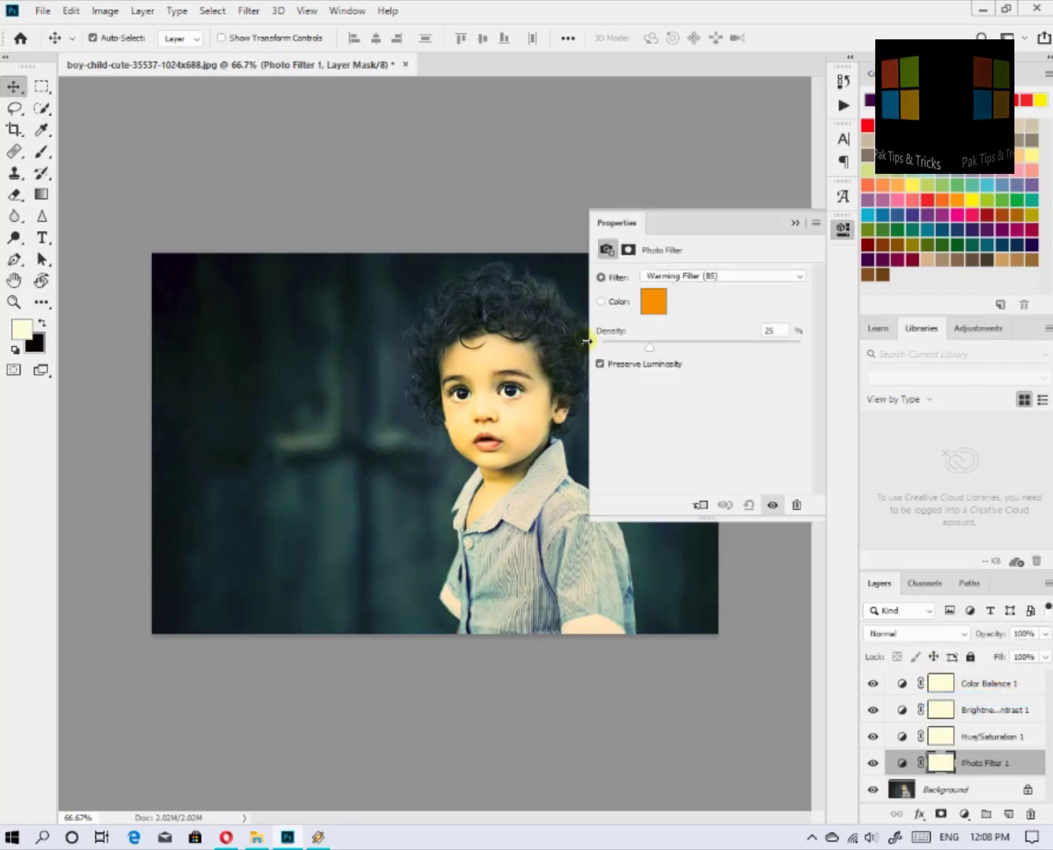
Switch the Photo Filter from its preset to a custom color and choose a light yellow-green
click(602, 300)
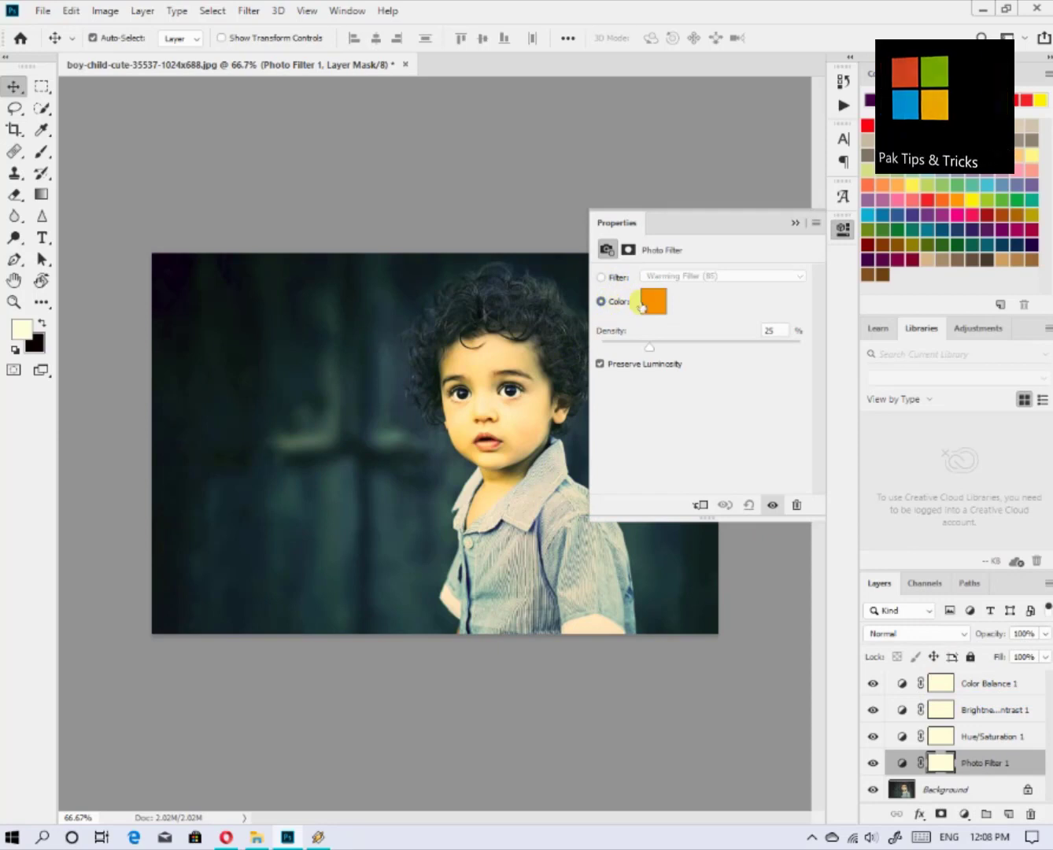
click(653, 301)
drag(536, 269, 545, 353)
drag(409, 202, 409, 205)
click(702, 180)
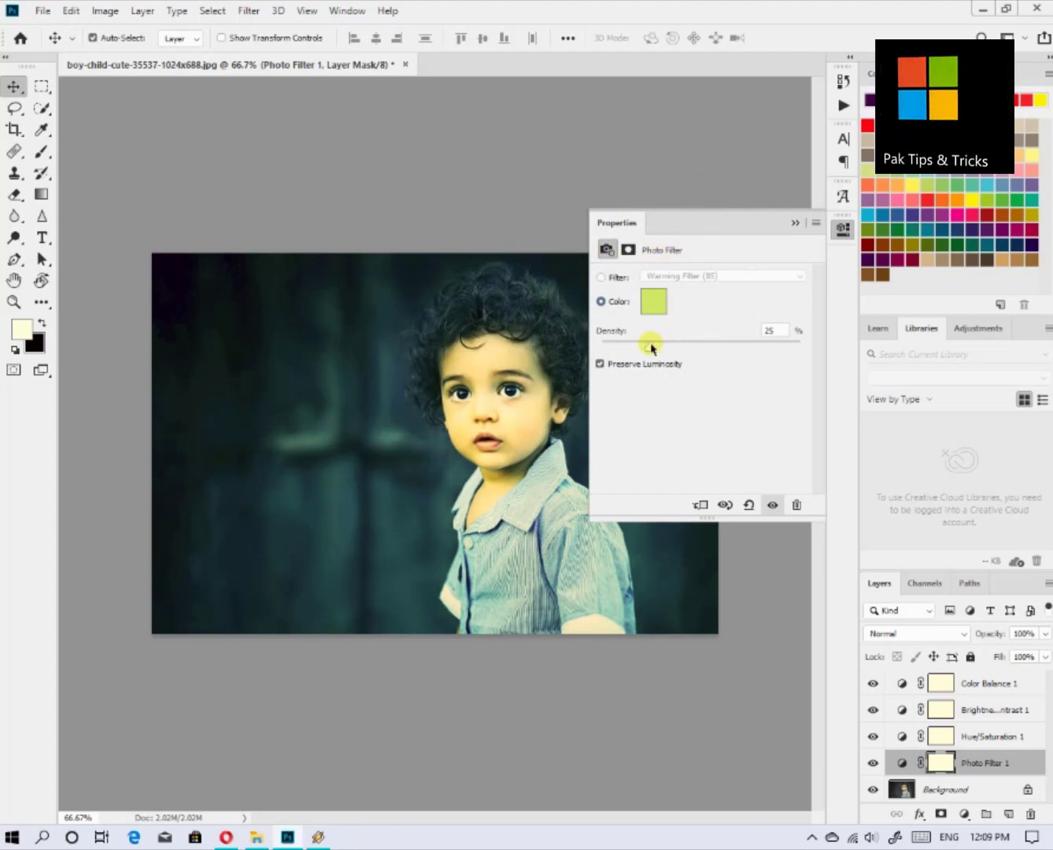
Set the Photo Filter's density to 50% and use the Warming Filter (85) preset
drag(649, 347, 729, 350)
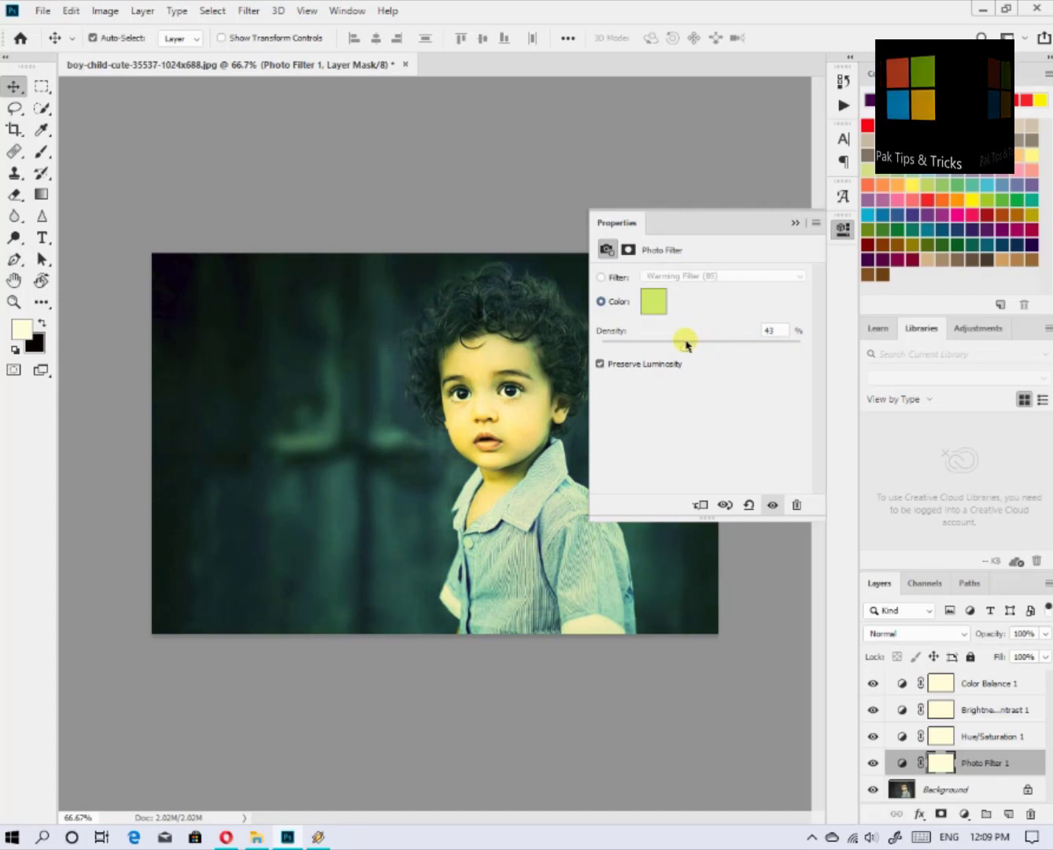
drag(684, 343, 683, 344)
click(618, 277)
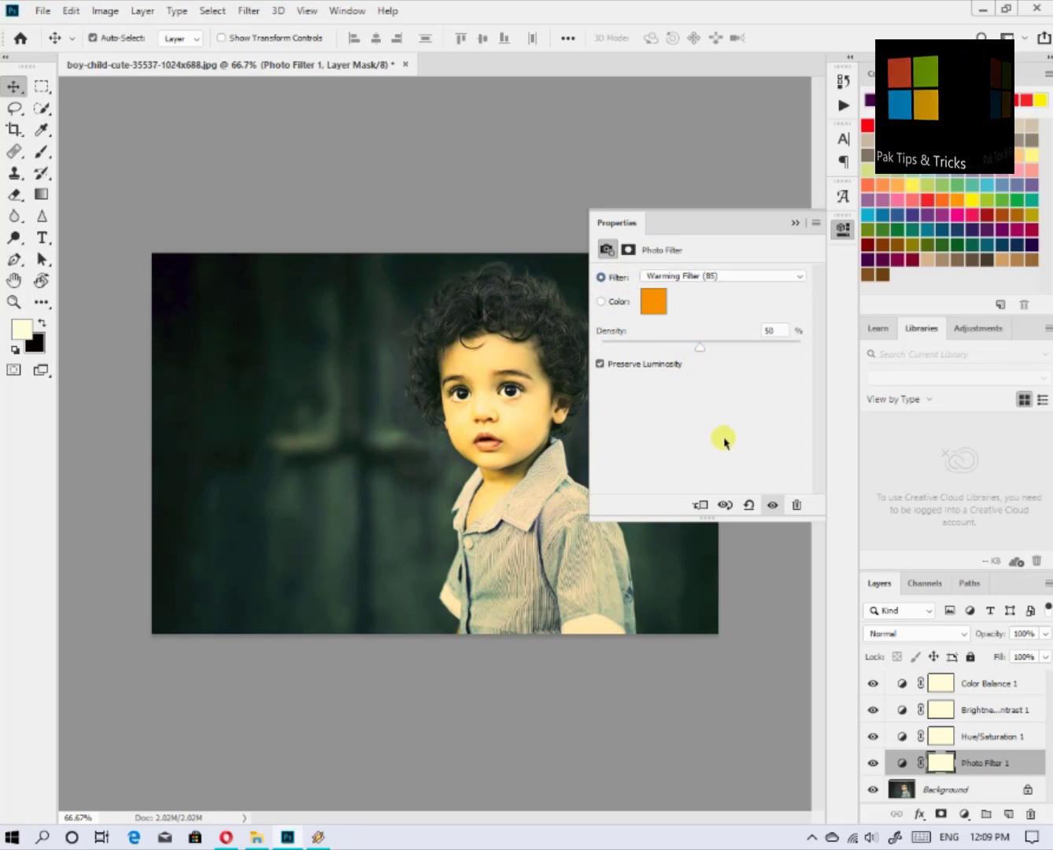
Collapse the adjustment's properties and compare the photo with and without the Photo Filter layer
click(795, 225)
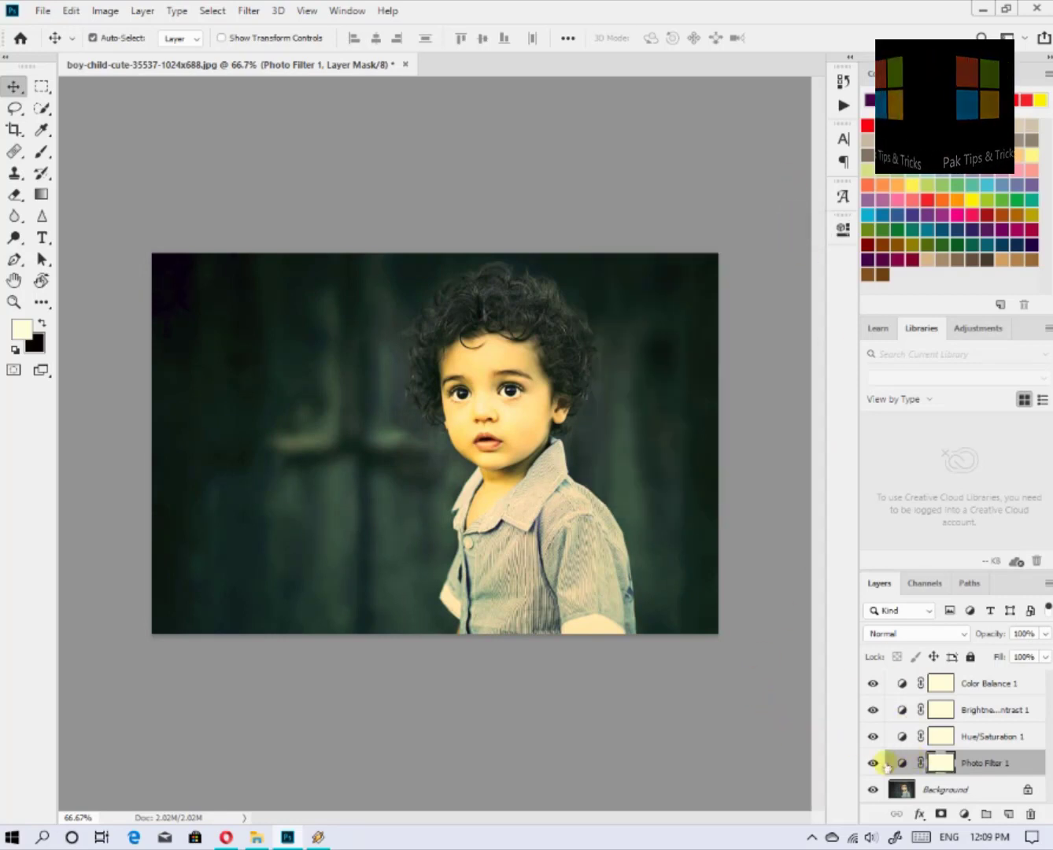
click(872, 763)
click(872, 762)
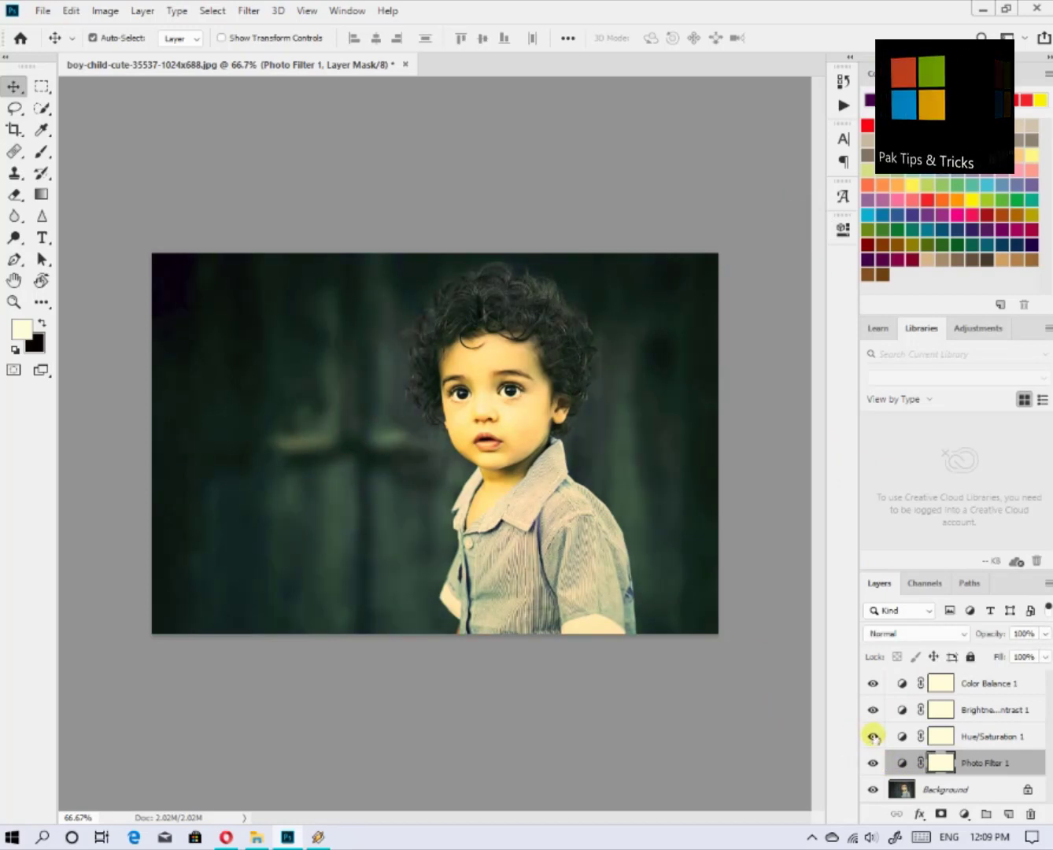
Add a Curves adjustment layer directly above the Background layer
click(960, 797)
click(965, 814)
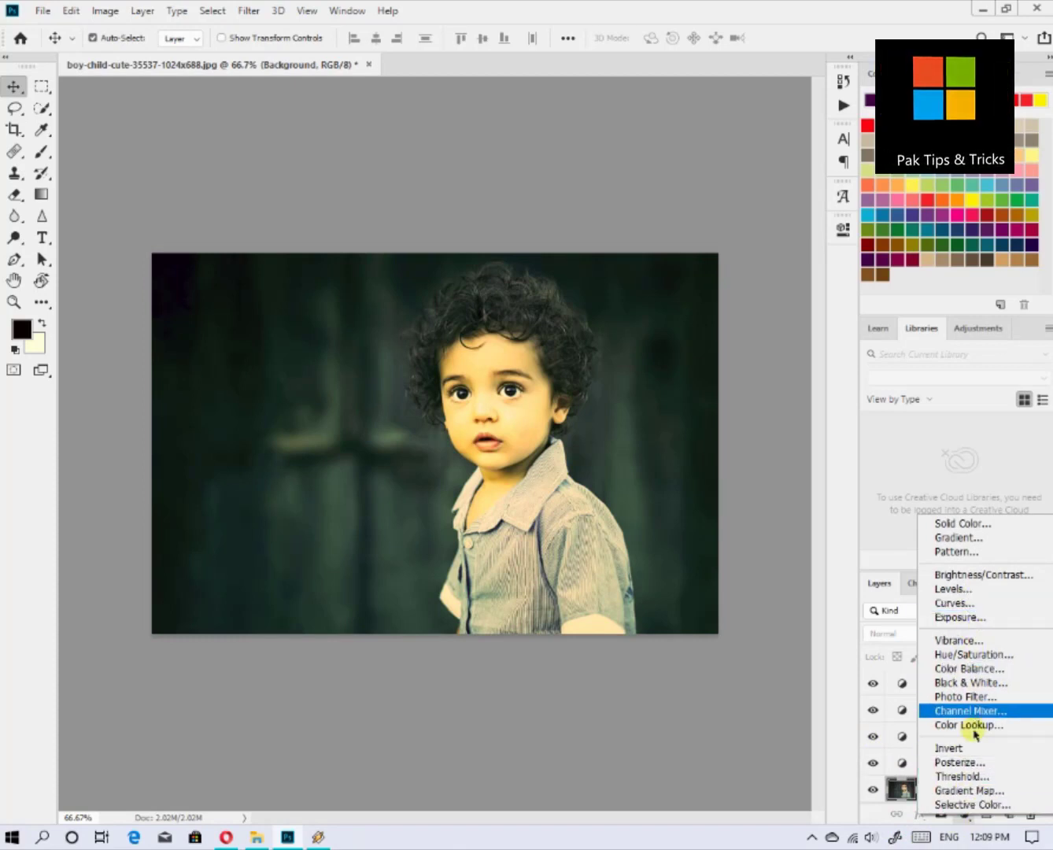
click(968, 602)
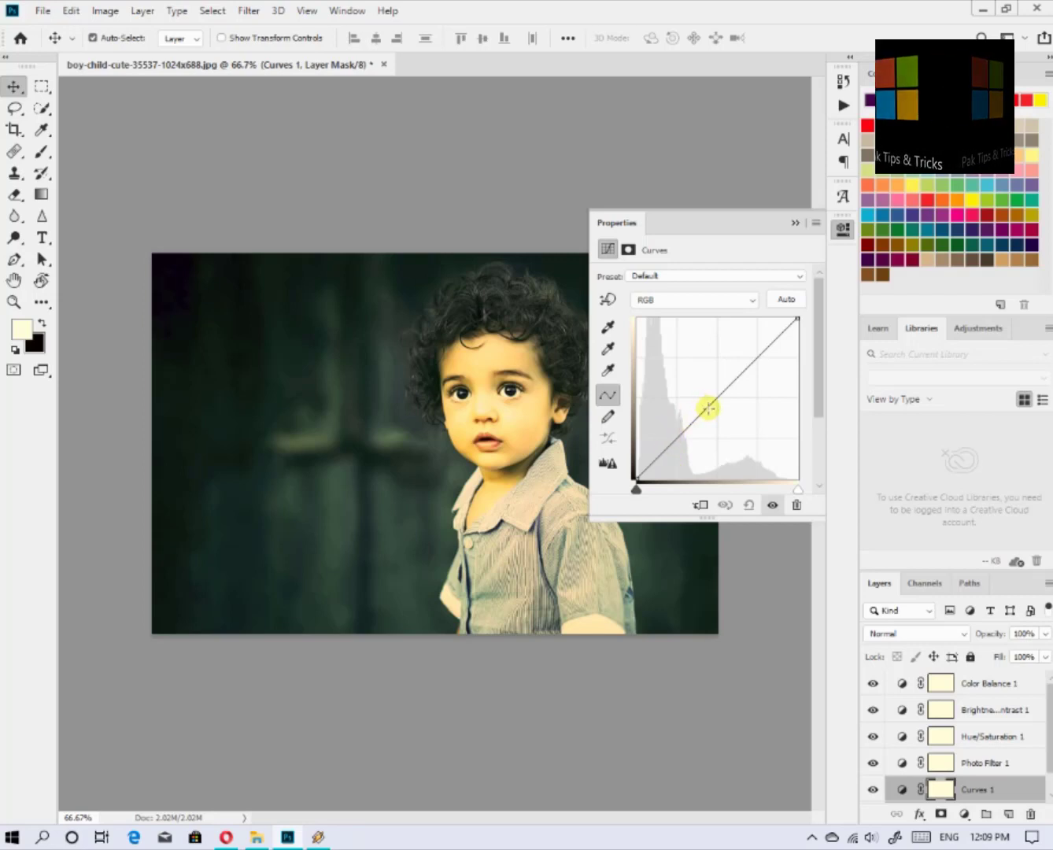
Shape the RGB curve with four points, raising the lower midtones and pulling down the upper tones
mouse_move(708, 408)
mouse_down()
mouse_move(696, 387)
mouse_move(701, 394)
mouse_up()
click(744, 356)
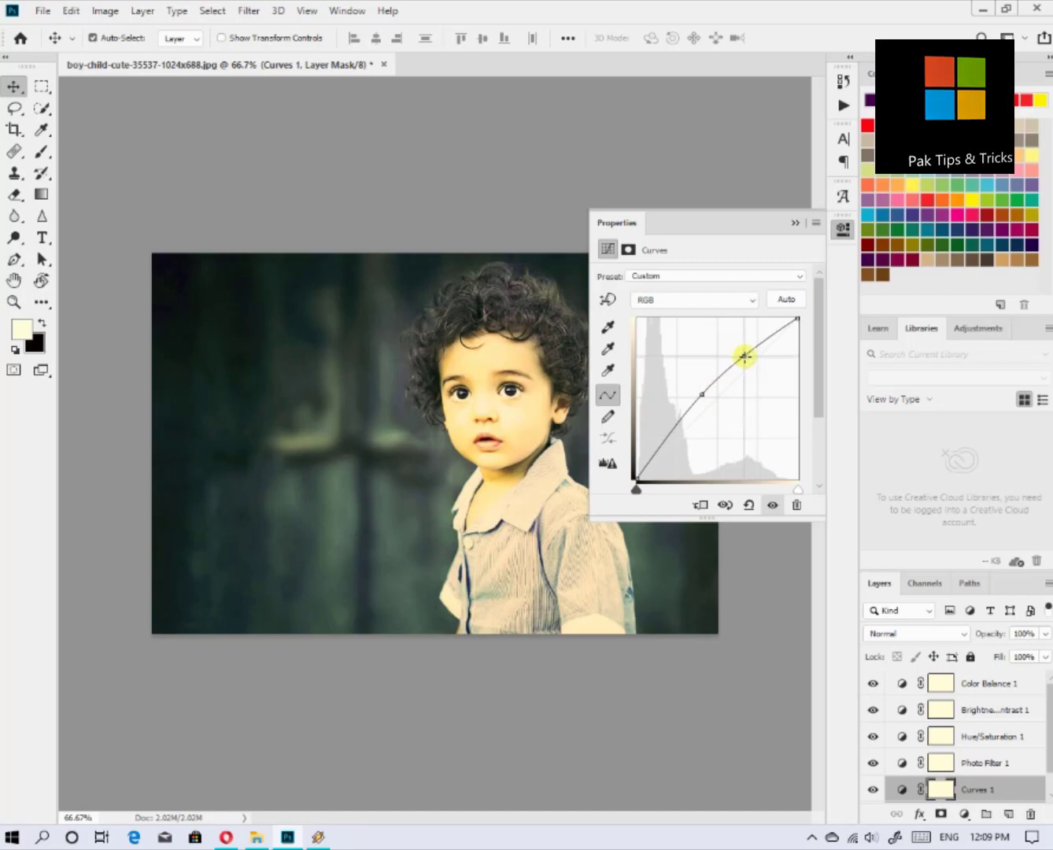
drag(744, 356, 756, 366)
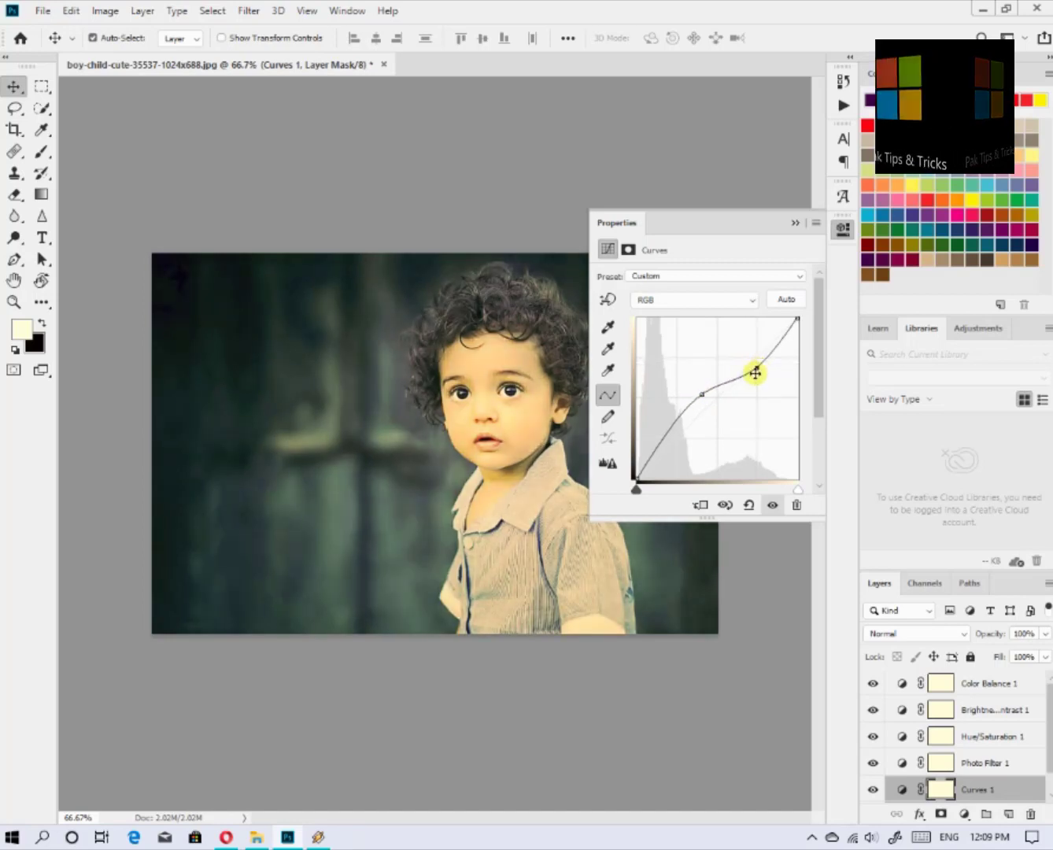
drag(668, 429, 653, 459)
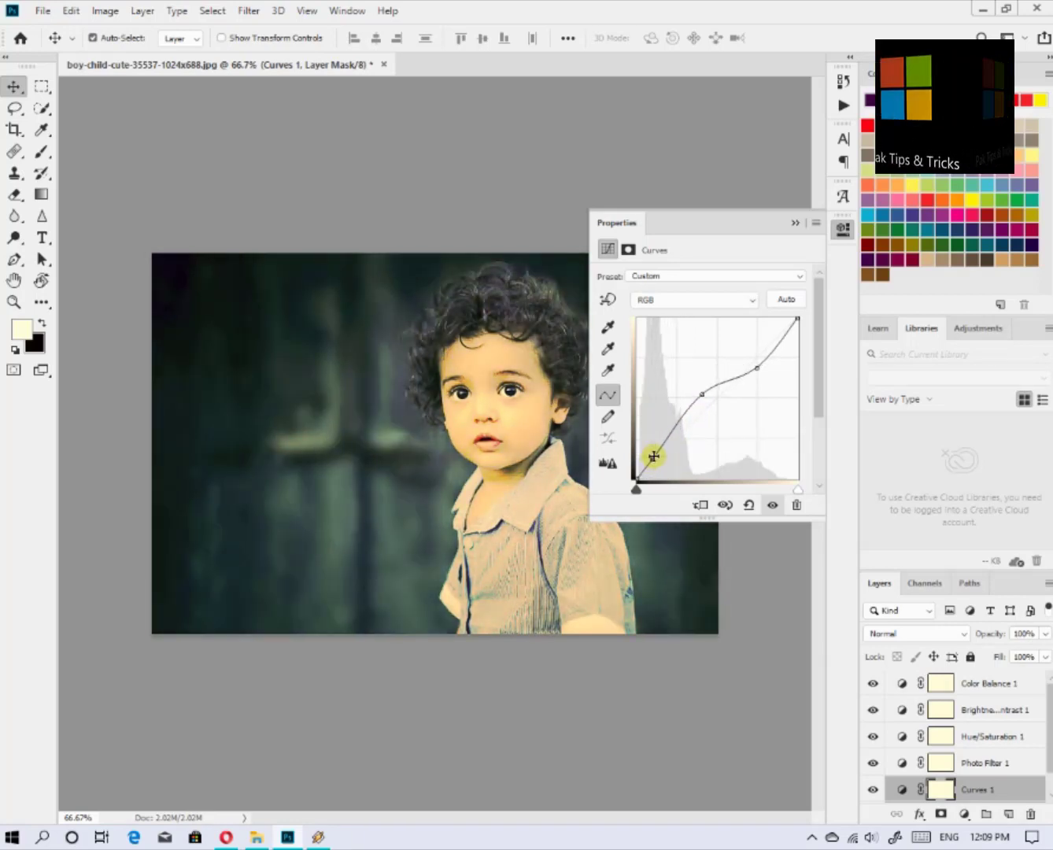
click(753, 367)
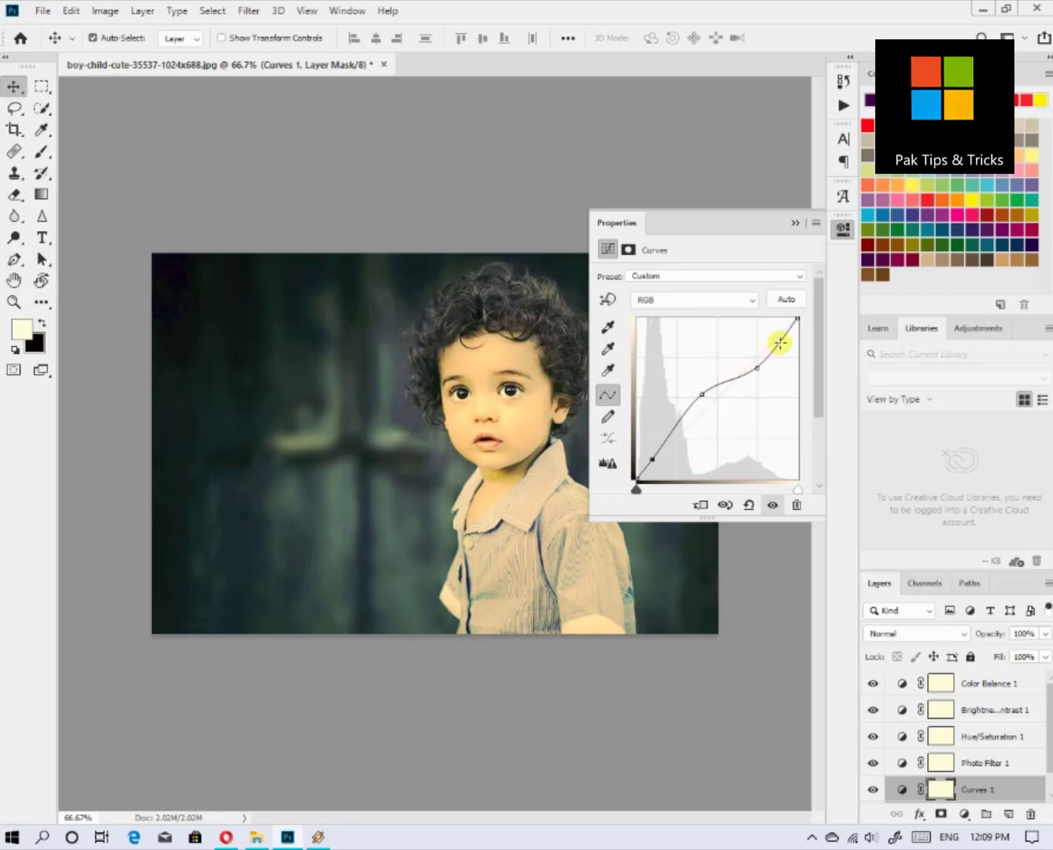
mouse_move(779, 342)
mouse_down()
mouse_move(762, 328)
mouse_move(777, 358)
mouse_move(768, 353)
mouse_move(791, 325)
mouse_up()
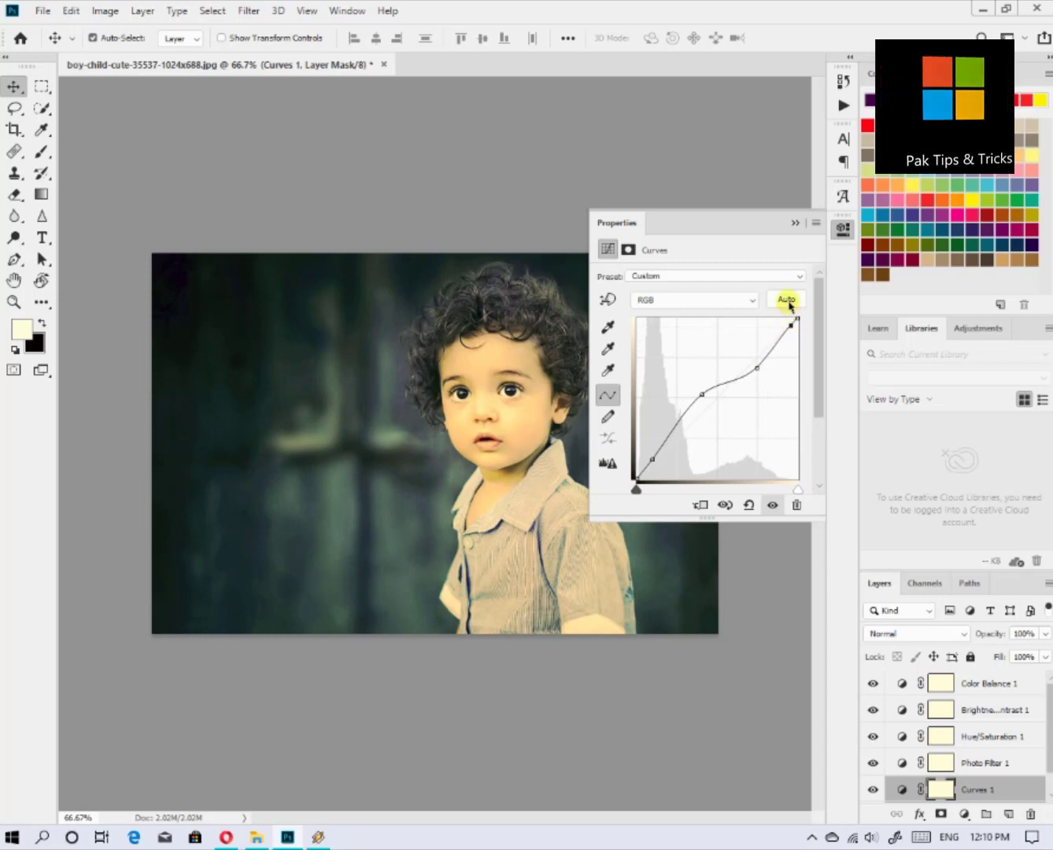
Apply the Auto correction to the RGB curve, then pull it down with one point at the center and another just below it
click(765, 298)
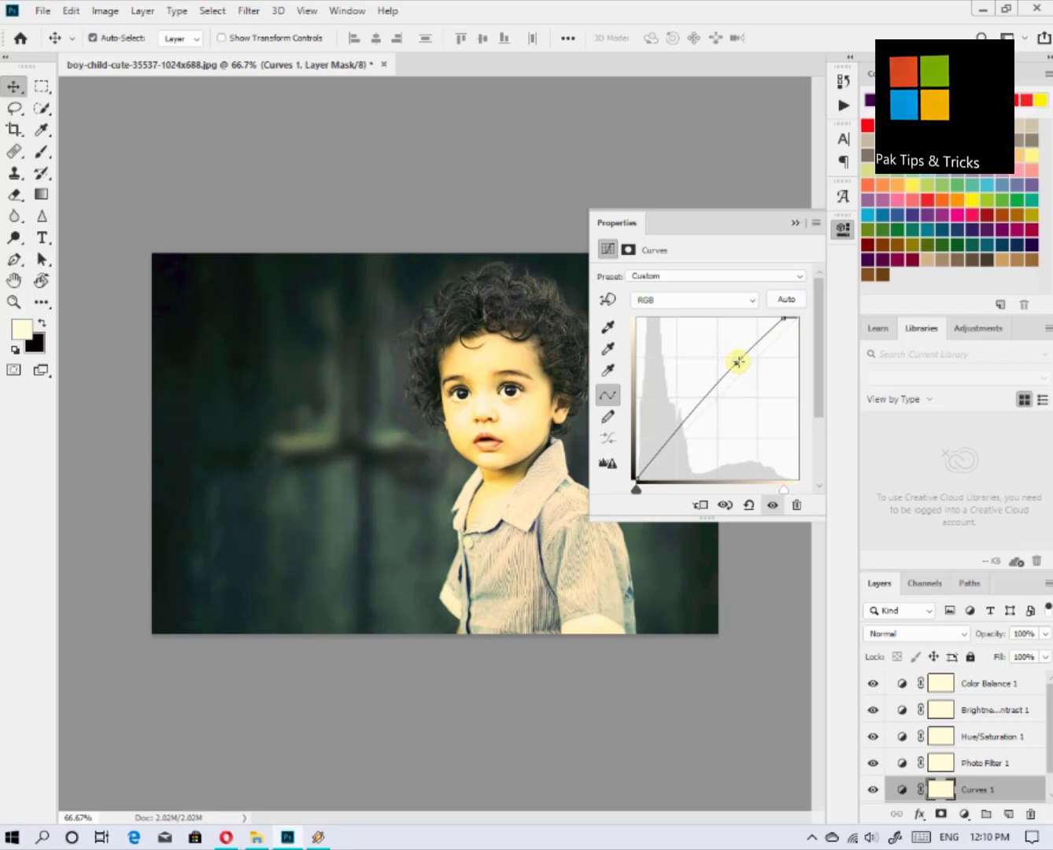
drag(737, 362, 718, 398)
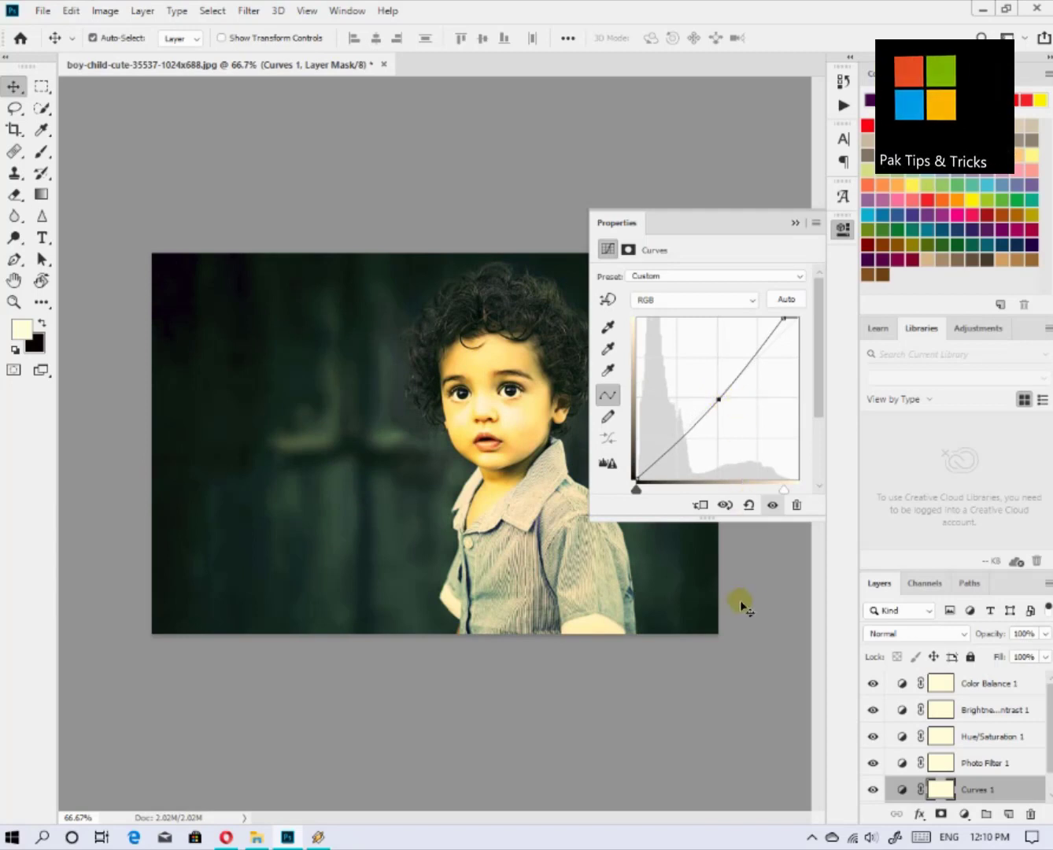
mouse_move(697, 423)
mouse_down()
mouse_move(716, 438)
mouse_move(696, 411)
mouse_move(699, 424)
mouse_up()
key(ctrl+z)
key(ctrl+z)
click(712, 424)
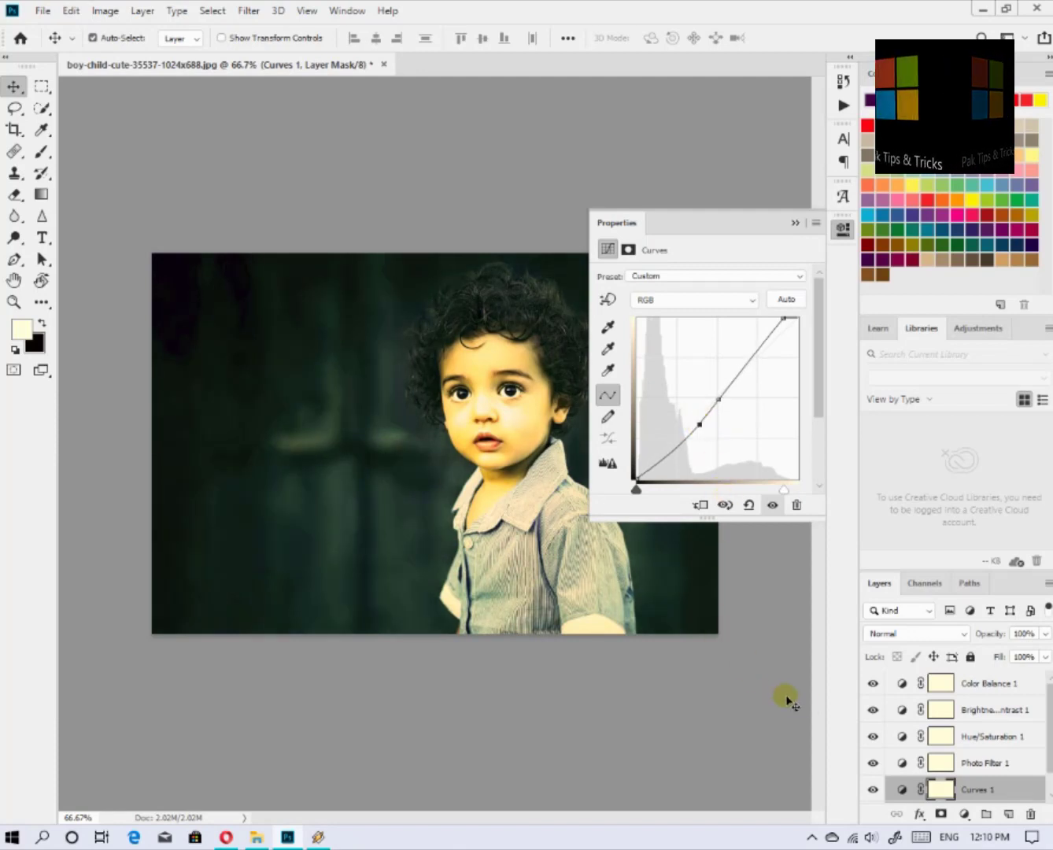
Collapse the adjustment's properties and compare the photo with and without the Curves layer
click(797, 221)
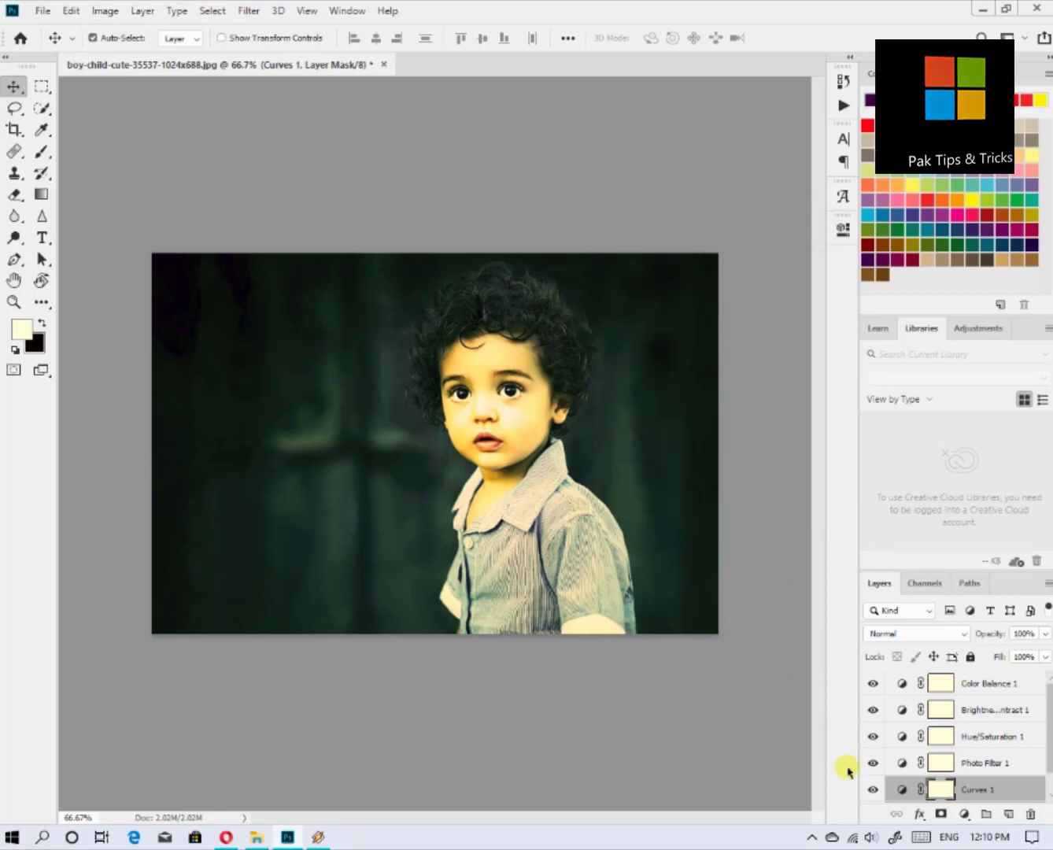
click(873, 789)
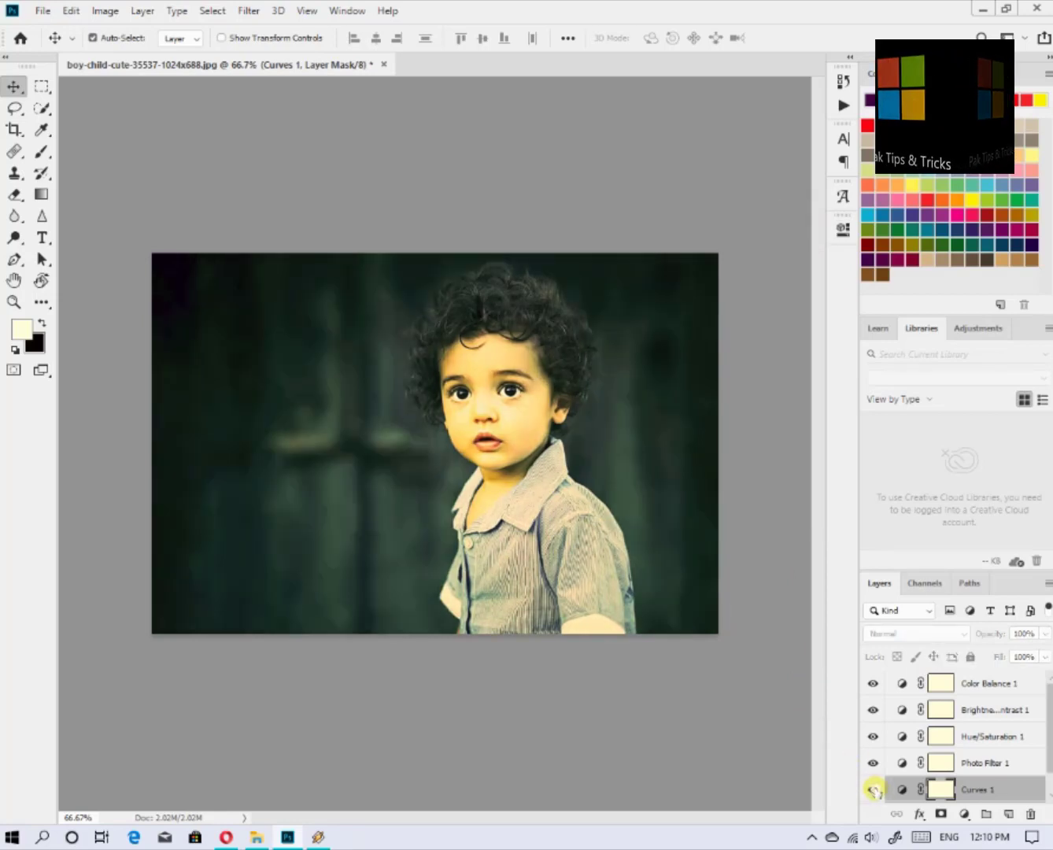
click(873, 789)
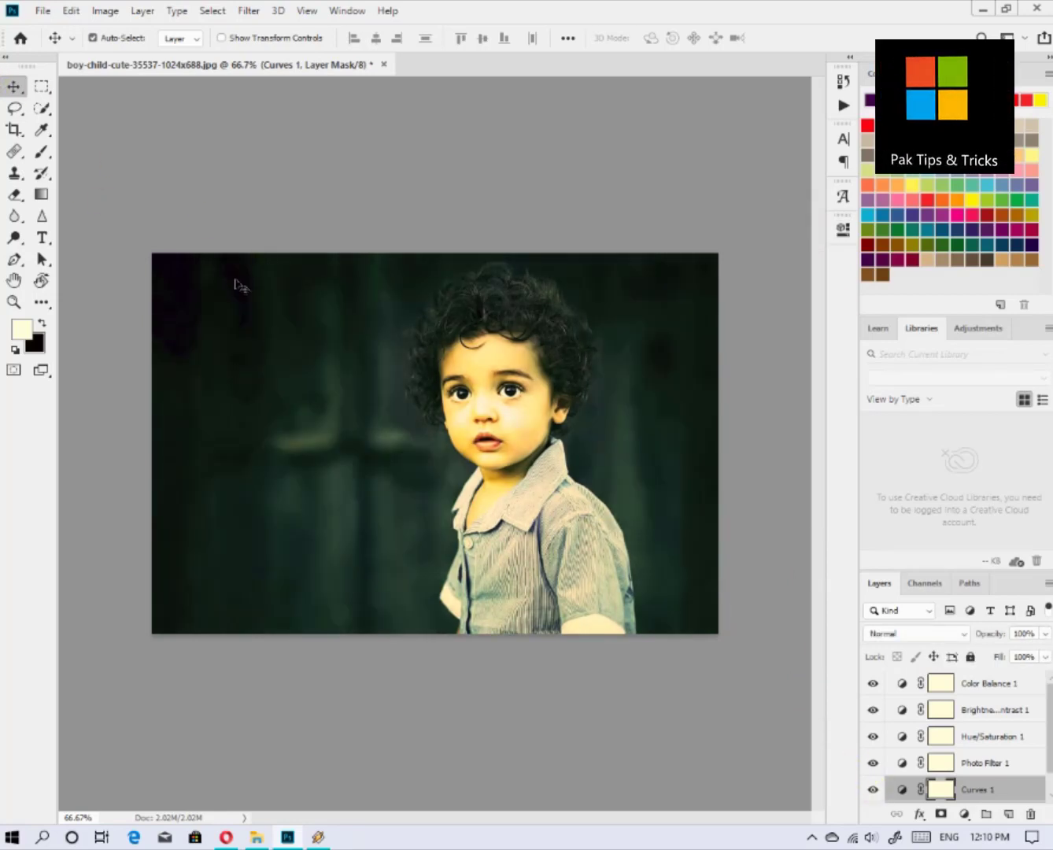